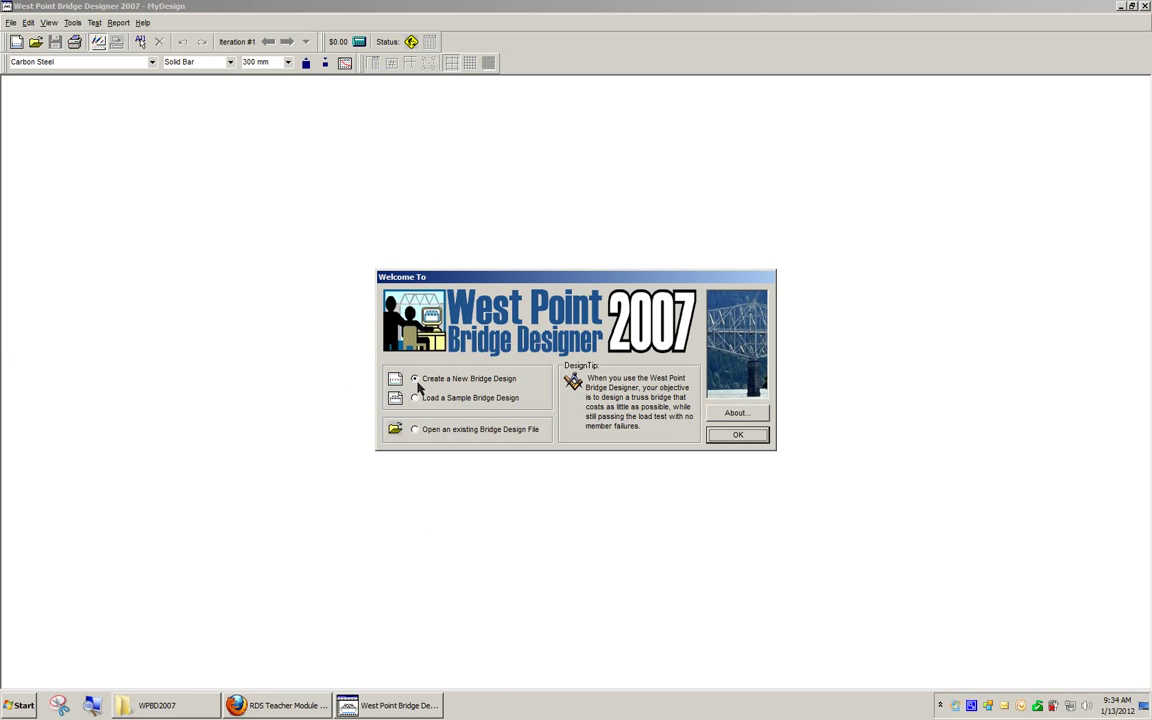
Start a new bridge design on standard abutments, single span, using the Warren Through Truss template
{"action": "left_click", "coordinate": [745, 436]}
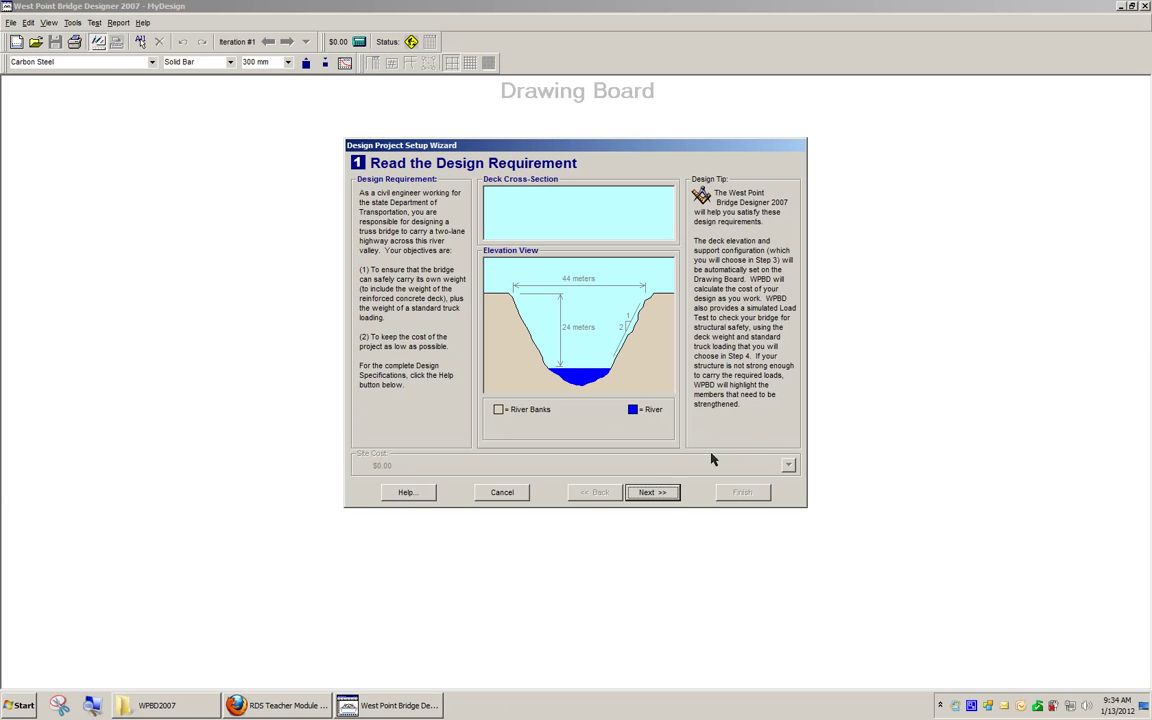
{"action": "left_click", "coordinate": [652, 494]}
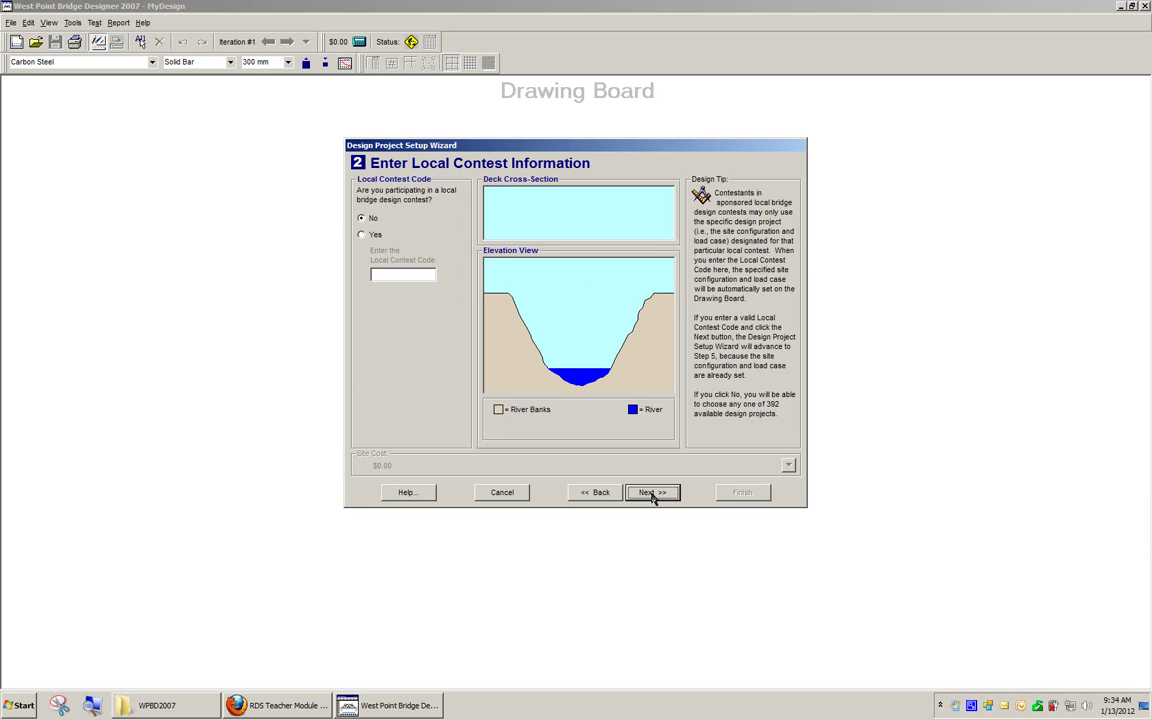
{"action": "left_click", "coordinate": [652, 494]}
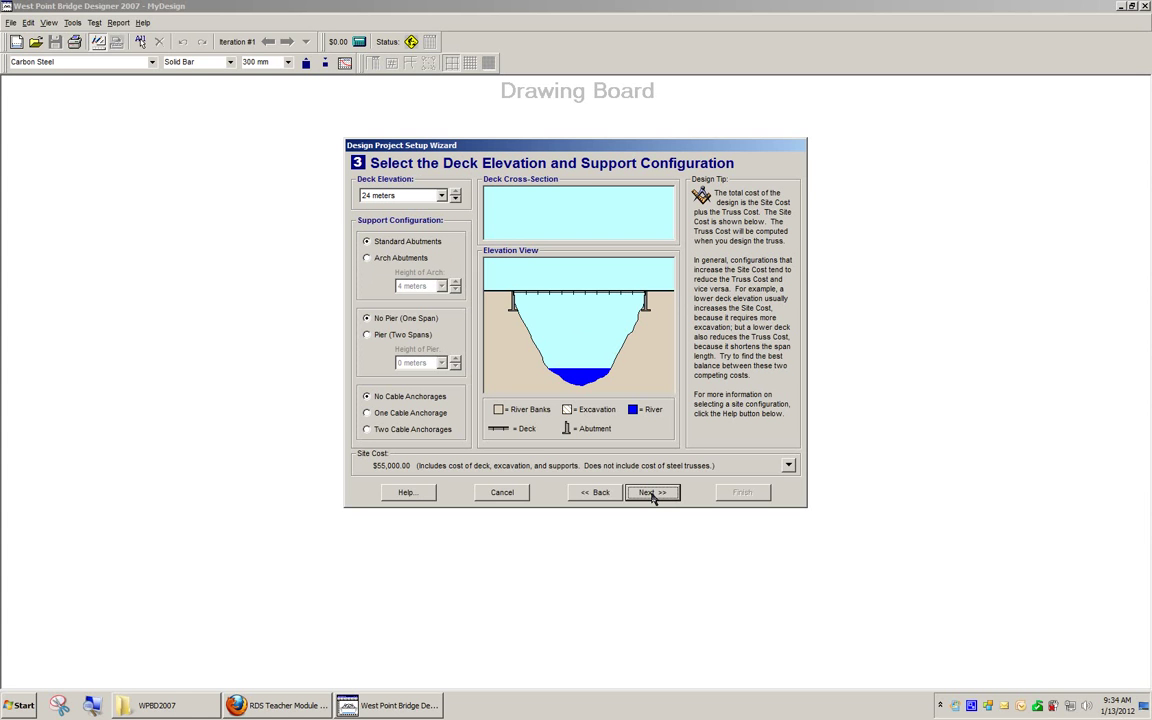
{"action": "left_click", "coordinate": [367, 243]}
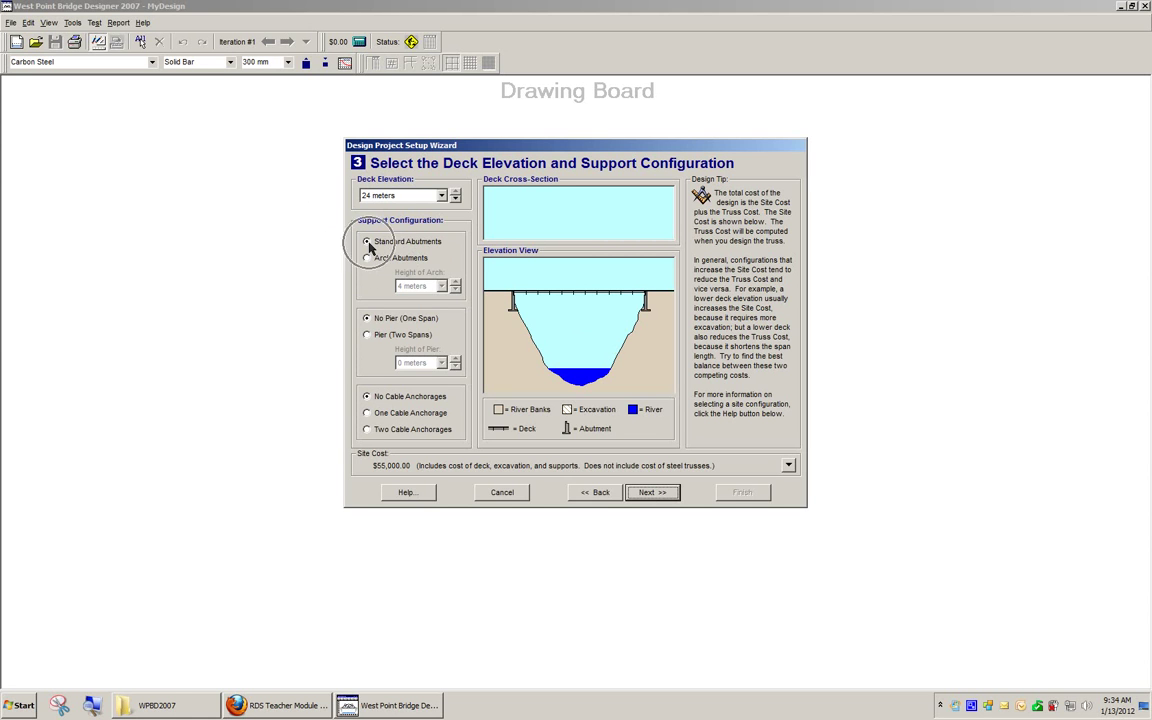
{"action": "left_click", "coordinate": [369, 320]}
{"action": "left_click", "coordinate": [666, 496]}
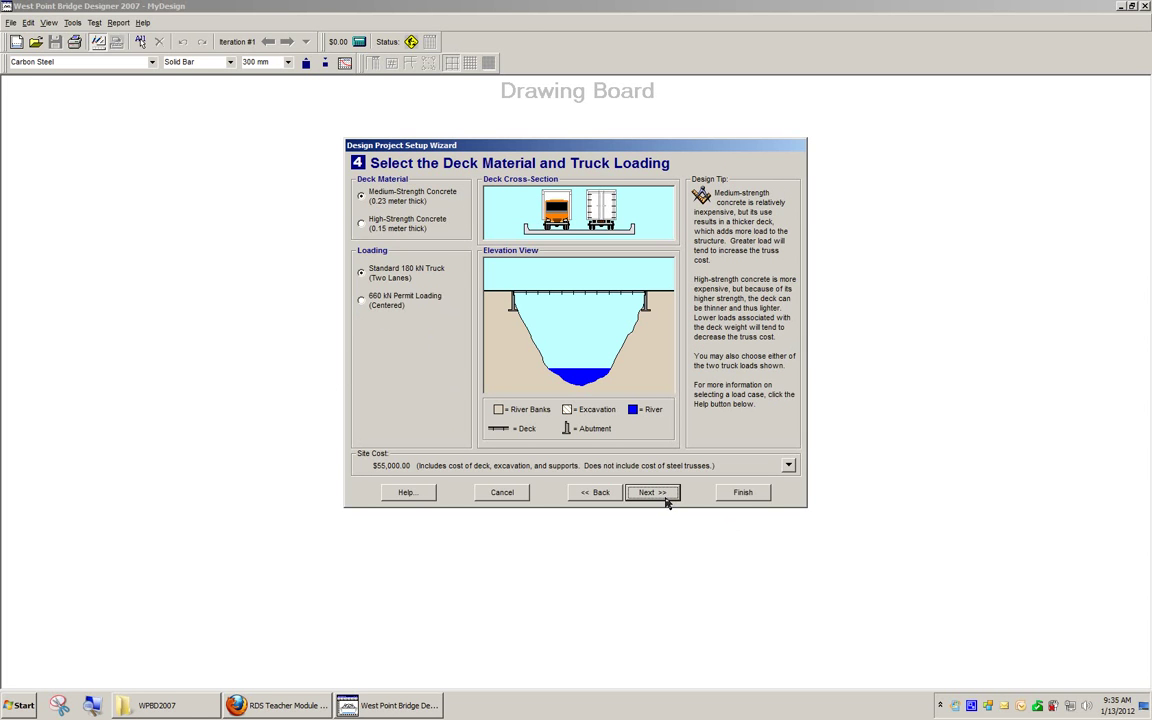
{"action": "left_click", "coordinate": [666, 496]}
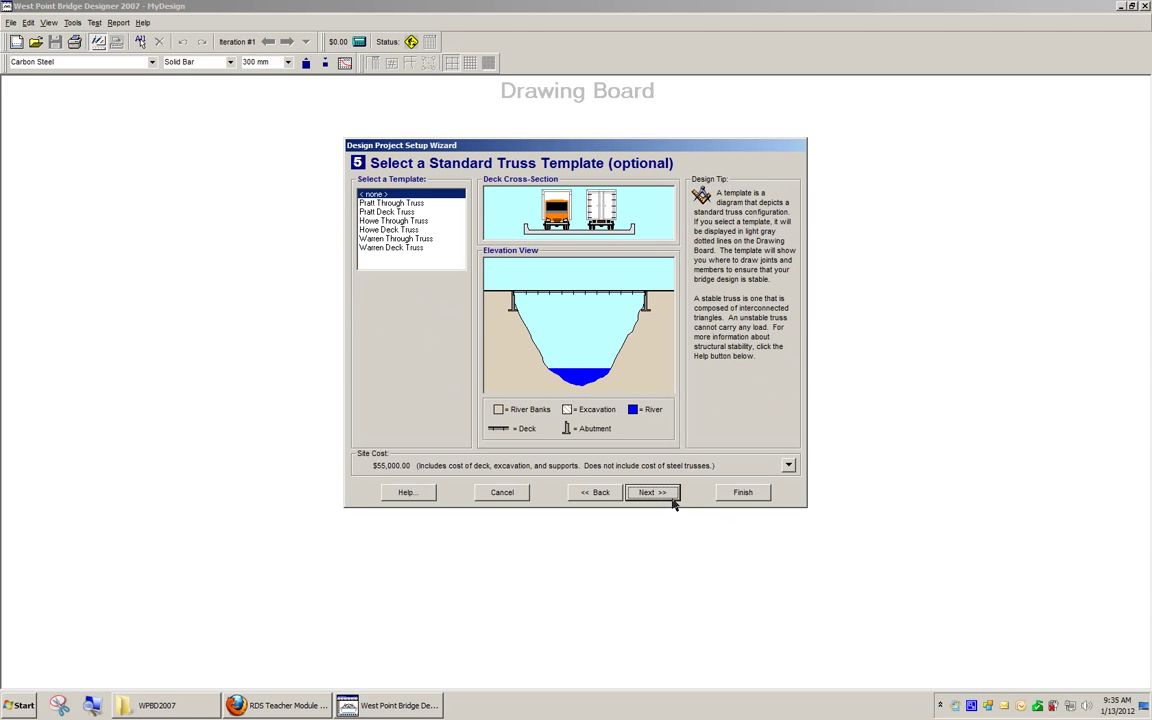
{"action": "left_click", "coordinate": [385, 242]}
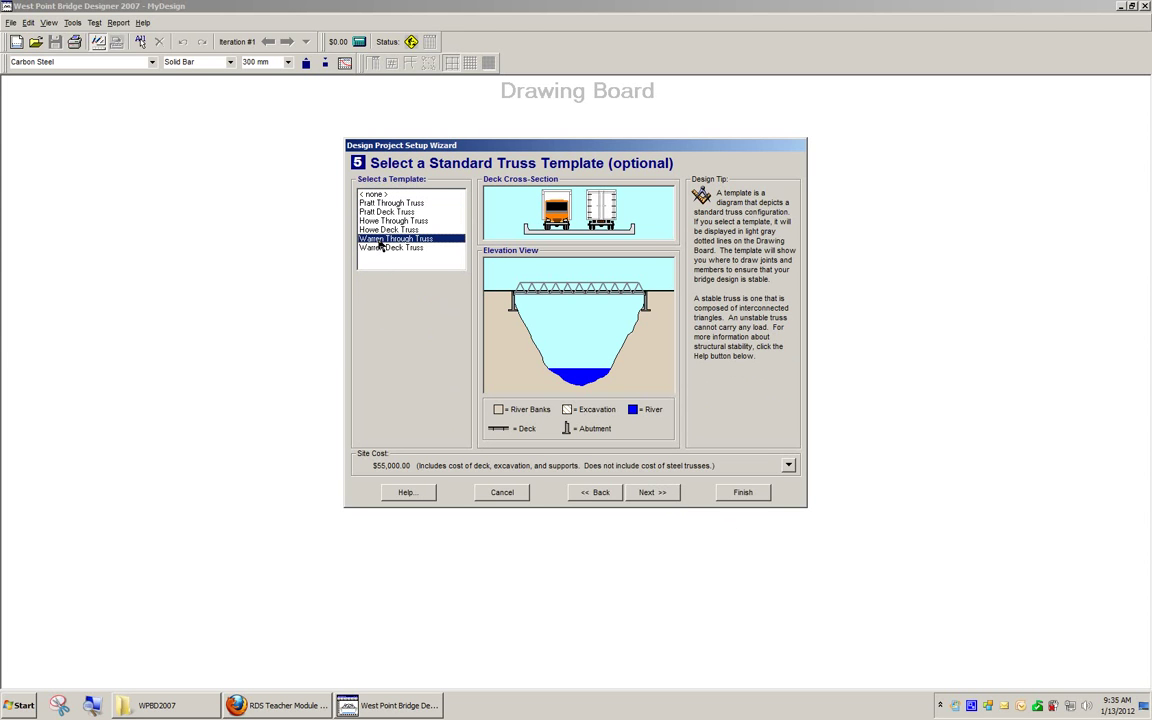
{"action": "left_click", "coordinate": [663, 491]}
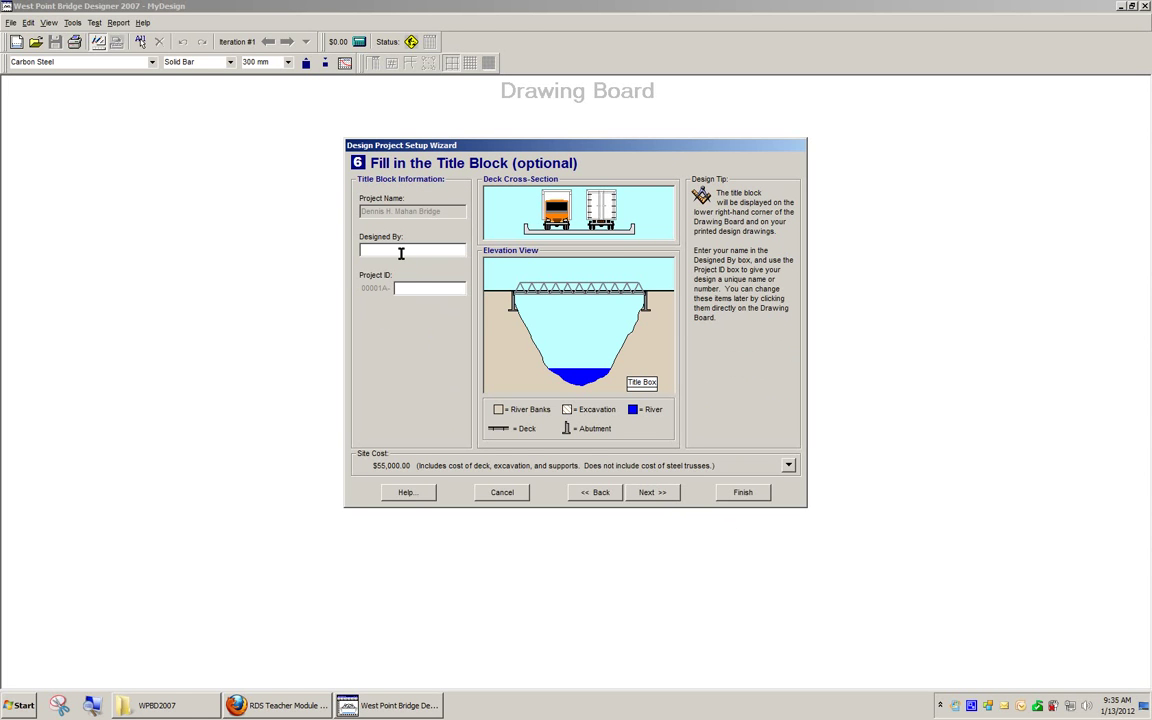
Fill the title block with the designers' last names and Project ID 3, then finish setup
{"action": "type", "text": "yourlastnames"}
{"action": "left_click_drag", "start_coordinate": [409, 249], "coordinate": [364, 249]}
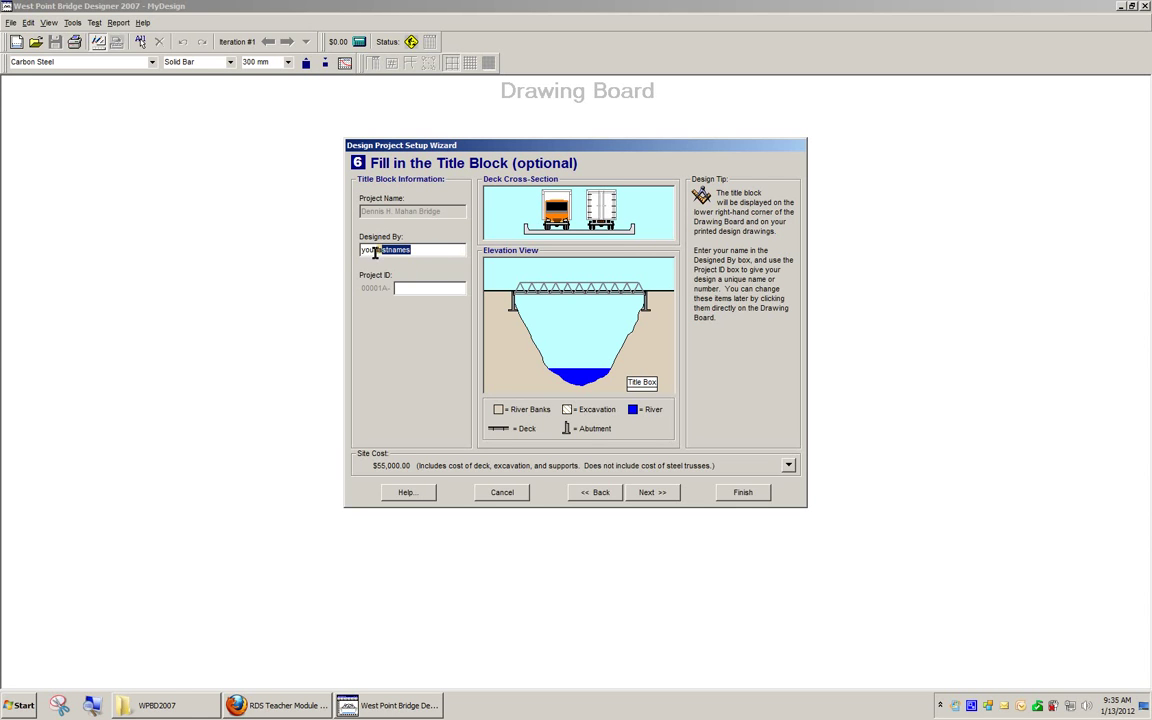
{"action": "left_click", "coordinate": [411, 287]}
{"action": "type", "text": "3"}
{"action": "left_click", "coordinate": [651, 494]}
{"action": "left_click", "coordinate": [743, 493]}
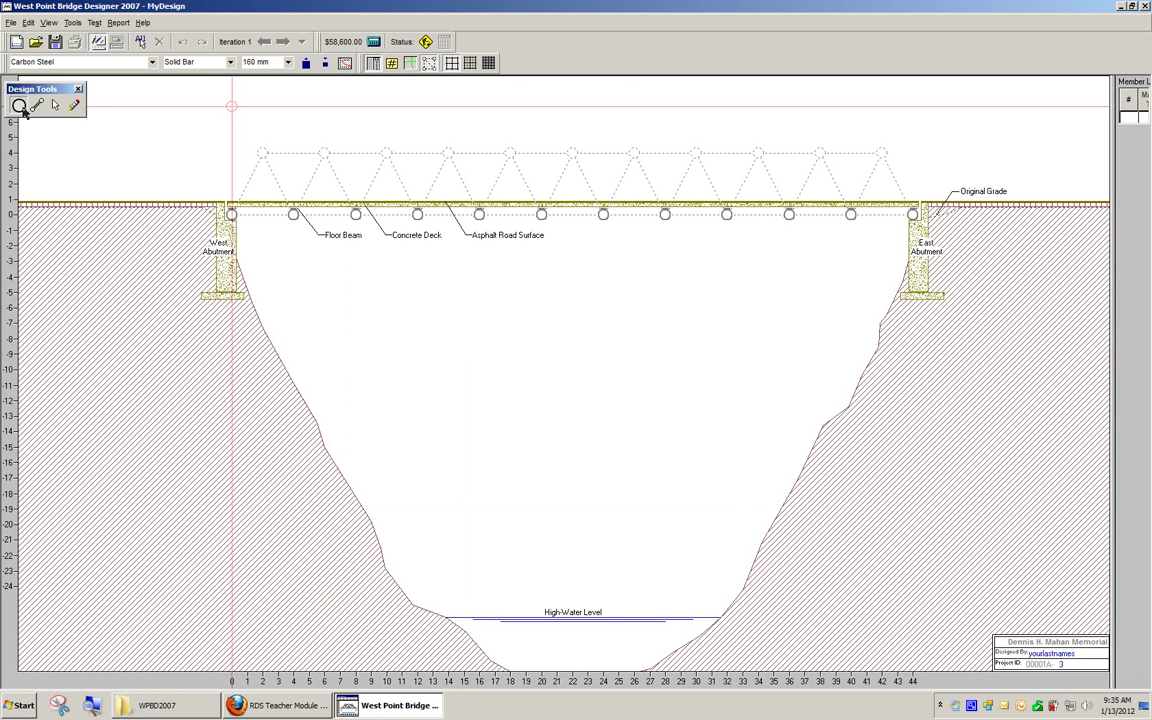
Place eleven top joints at 4 m height across the span
{"action": "left_click", "coordinate": [262, 152]}
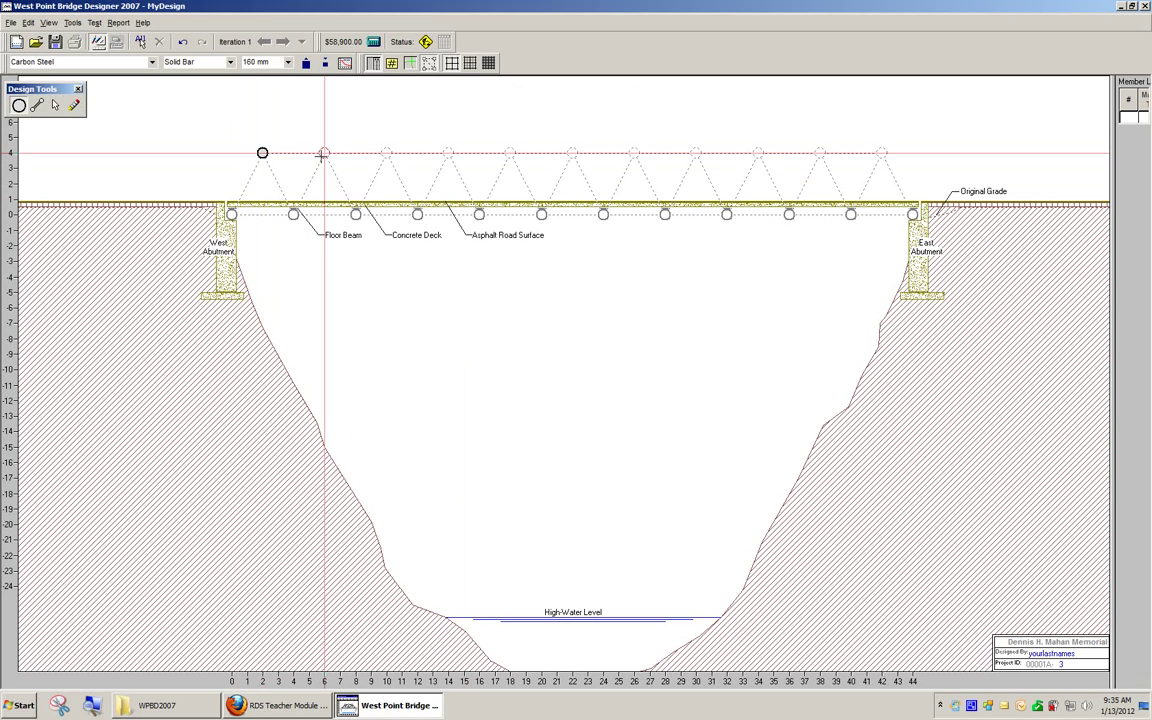
{"action": "left_click", "coordinate": [324, 152]}
{"action": "left_click", "coordinate": [386, 152]}
{"action": "left_click", "coordinate": [448, 152]}
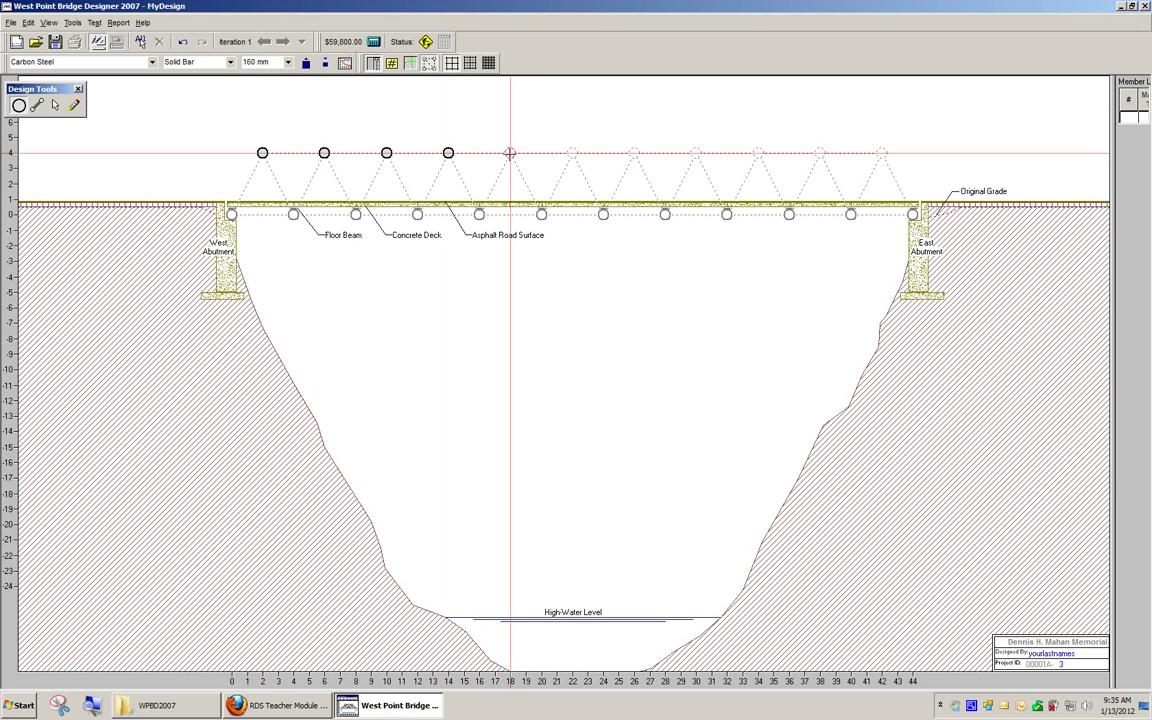
{"action": "left_click", "coordinate": [510, 152]}
{"action": "left_click", "coordinate": [572, 152]}
{"action": "left_click", "coordinate": [634, 152]}
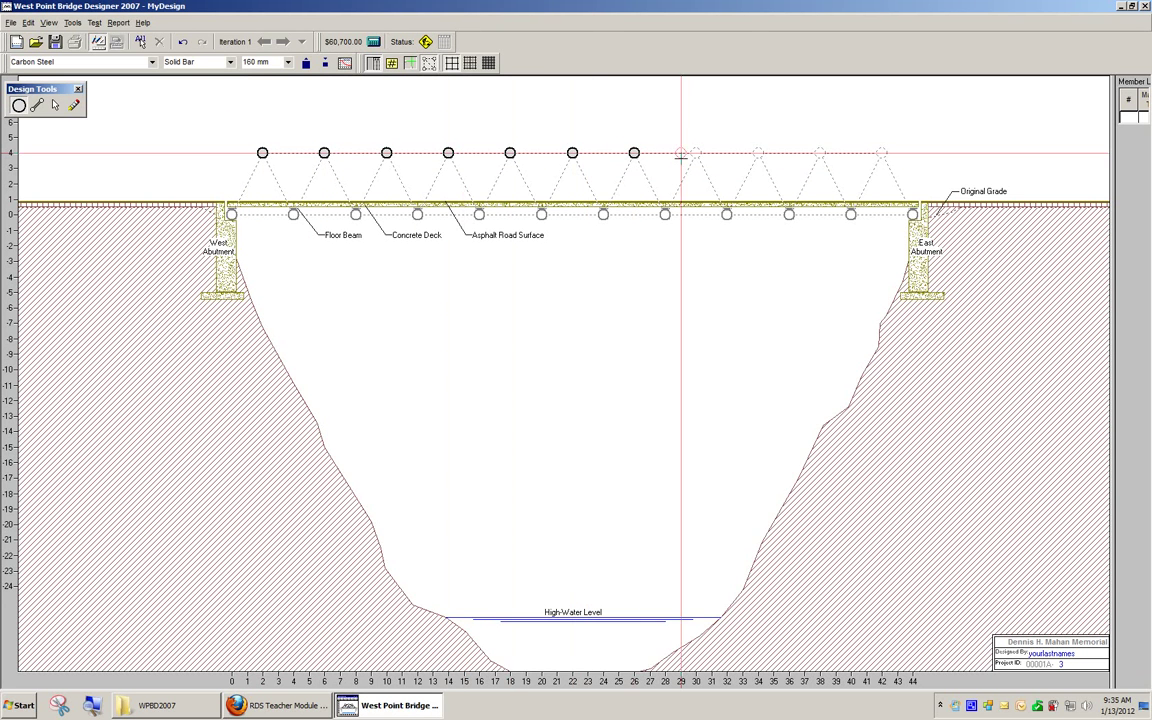
{"action": "left_click", "coordinate": [696, 152]}
{"action": "left_click", "coordinate": [758, 152]}
{"action": "left_click", "coordinate": [820, 152]}
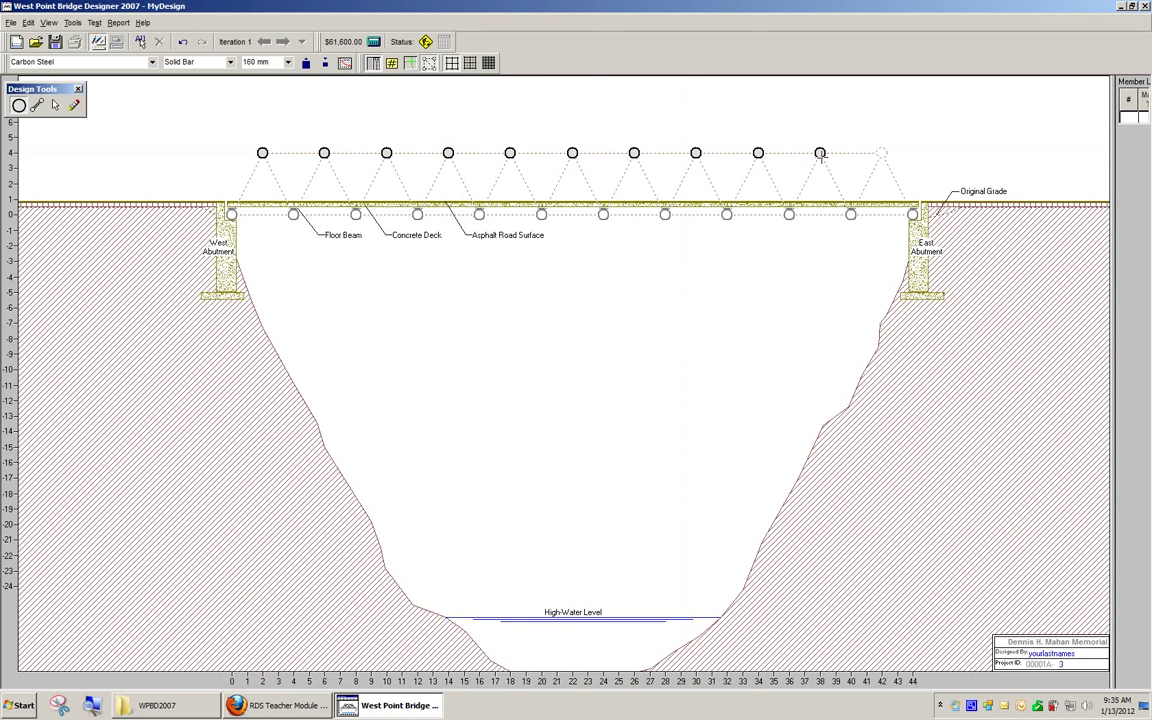
{"action": "left_click", "coordinate": [882, 152]}
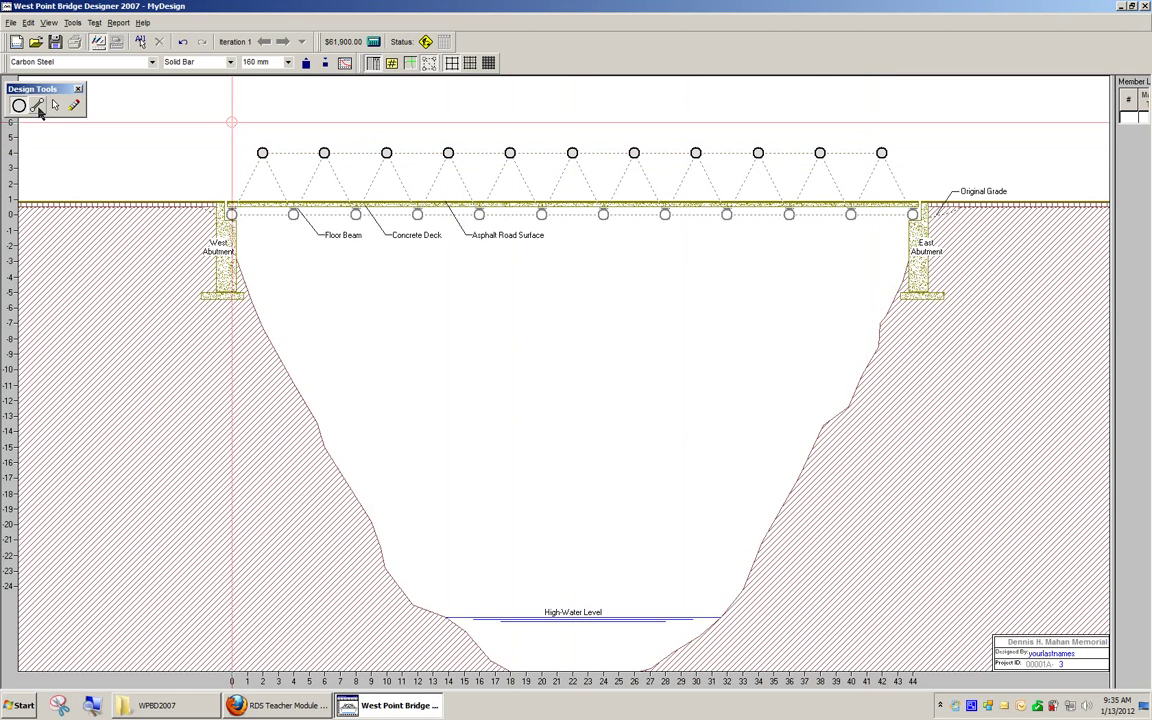
Draw the diagonal, bottom-chord and top-chord members to complete the 43-member Warren truss
{"action": "left_click", "coordinate": [38, 106]}
{"action": "mouse_move", "coordinate": [231, 214]}
{"action": "left_mouse_down"}
{"action": "mouse_move", "coordinate": [262, 152]}
{"action": "mouse_move", "coordinate": [267, 192]}
{"action": "mouse_move", "coordinate": [293, 214]}
{"action": "left_mouse_up"}
{"action": "mouse_move", "coordinate": [293, 214]}
{"action": "left_mouse_down"}
{"action": "mouse_move", "coordinate": [324, 152]}
{"action": "mouse_move", "coordinate": [355, 214]}
{"action": "left_mouse_up"}
{"action": "left_click_drag", "start_coordinate": [355, 214], "coordinate": [386, 152]}
{"action": "mouse_move", "coordinate": [386, 152]}
{"action": "left_mouse_down"}
{"action": "mouse_move", "coordinate": [417, 214]}
{"action": "mouse_move", "coordinate": [448, 152]}
{"action": "mouse_move", "coordinate": [479, 214]}
{"action": "mouse_move", "coordinate": [510, 152]}
{"action": "mouse_move", "coordinate": [541, 214]}
{"action": "left_mouse_up"}
{"action": "mouse_move", "coordinate": [575, 150]}
{"action": "left_mouse_down"}
{"action": "mouse_move", "coordinate": [605, 212]}
{"action": "mouse_move", "coordinate": [634, 152]}
{"action": "left_mouse_up"}
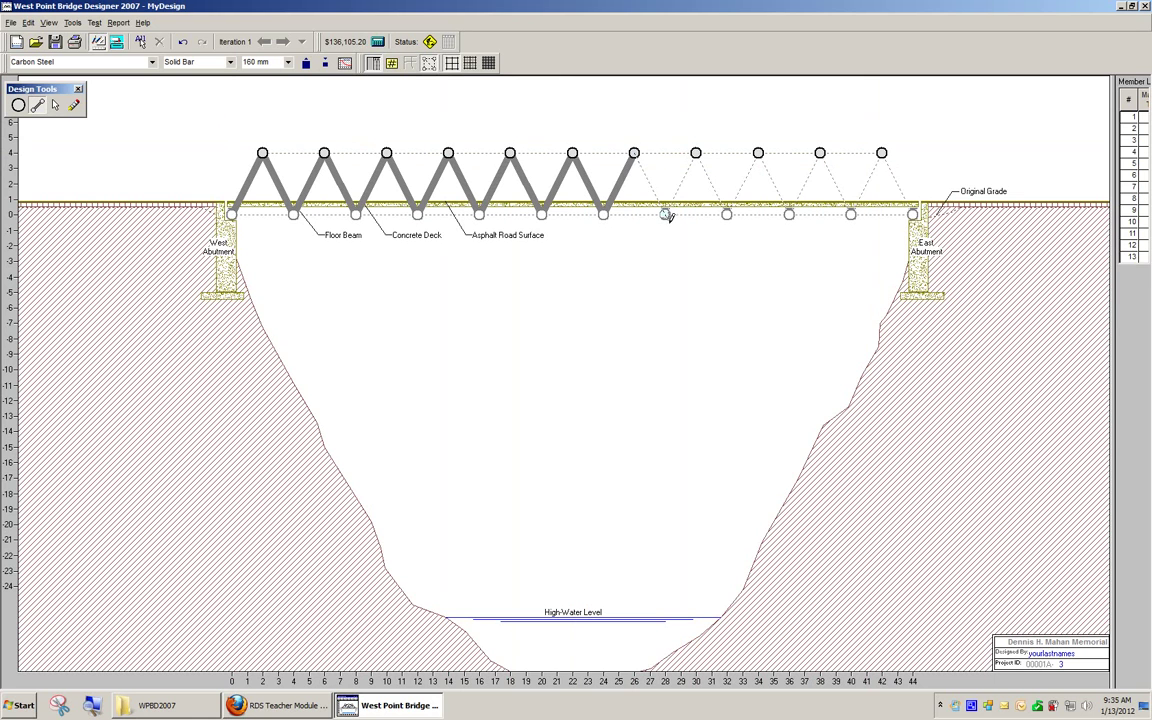
{"action": "mouse_move", "coordinate": [666, 212]}
{"action": "left_mouse_down"}
{"action": "mouse_move", "coordinate": [696, 152]}
{"action": "mouse_move", "coordinate": [729, 211]}
{"action": "mouse_move", "coordinate": [758, 152]}
{"action": "mouse_move", "coordinate": [789, 213]}
{"action": "left_mouse_up"}
{"action": "mouse_move", "coordinate": [789, 213]}
{"action": "left_mouse_down"}
{"action": "mouse_move", "coordinate": [820, 152]}
{"action": "mouse_move", "coordinate": [851, 213]}
{"action": "mouse_move", "coordinate": [882, 152]}
{"action": "mouse_move", "coordinate": [913, 211]}
{"action": "mouse_move", "coordinate": [355, 213]}
{"action": "left_mouse_up"}
{"action": "left_click_drag", "start_coordinate": [355, 213], "coordinate": [231, 213]}
{"action": "mouse_move", "coordinate": [262, 152]}
{"action": "left_mouse_down"}
{"action": "mouse_move", "coordinate": [290, 140]}
{"action": "mouse_move", "coordinate": [324, 152]}
{"action": "mouse_move", "coordinate": [881, 152]}
{"action": "left_mouse_up"}
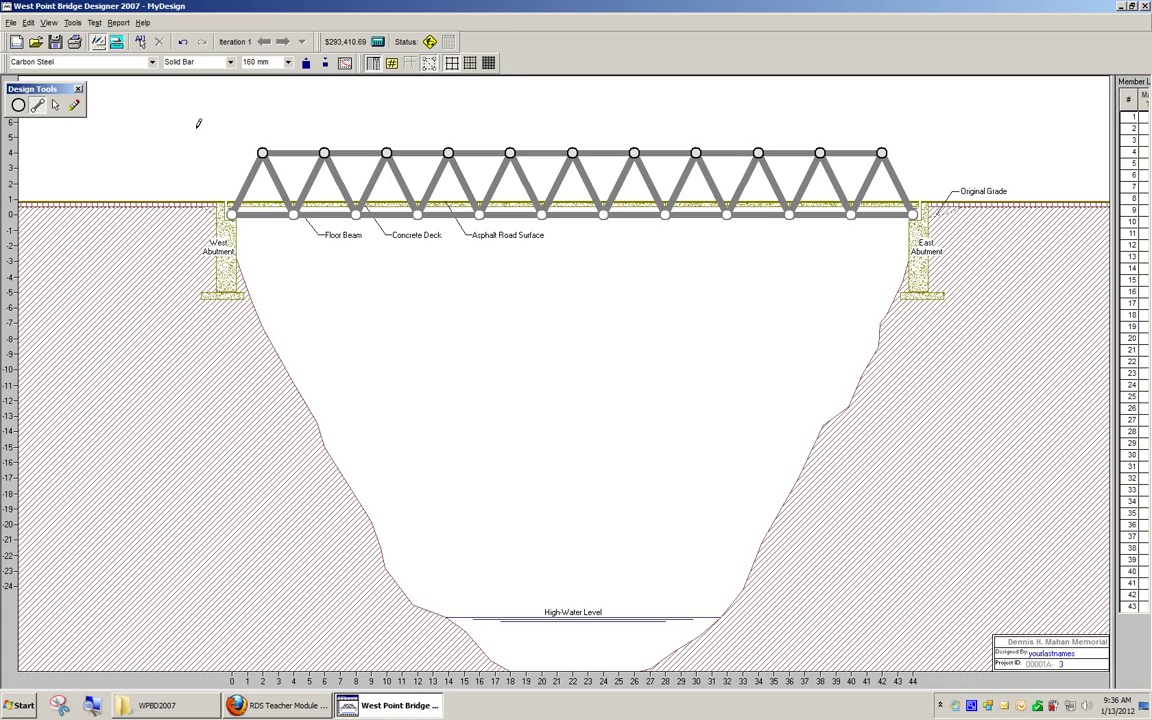
Load-test, enlarge the failing central top-chord members 37–40 to 190 mm, and retest
{"action": "left_click", "coordinate": [116, 41]}
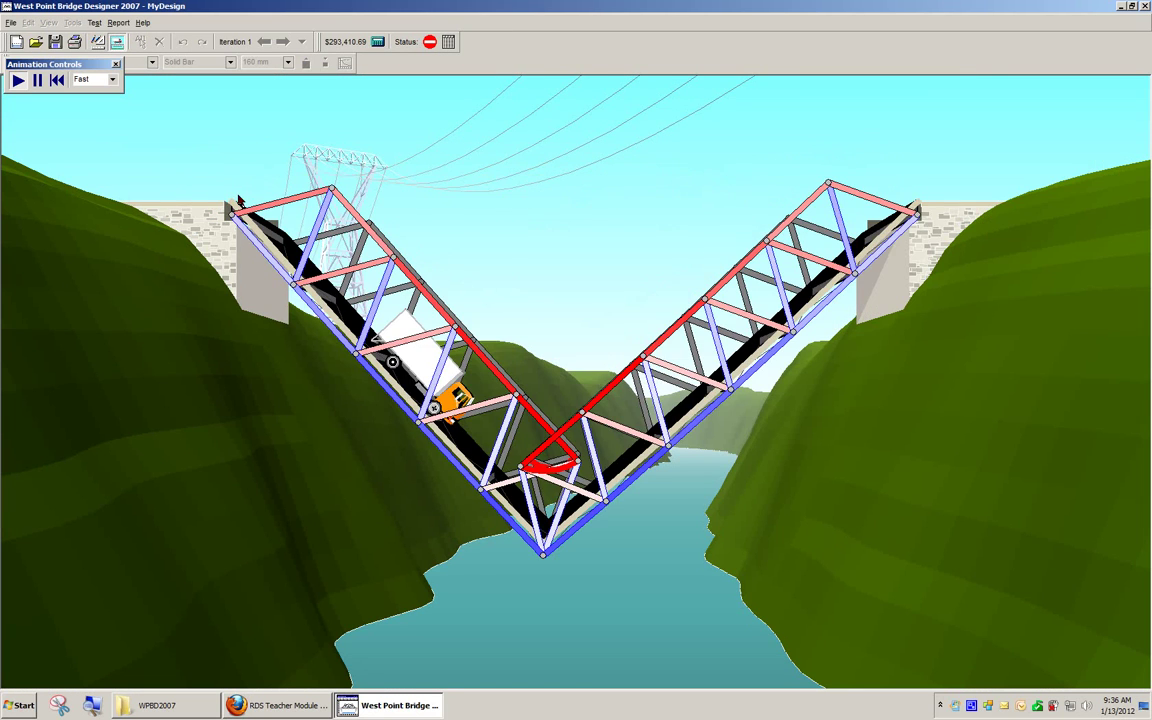
{"action": "left_click", "coordinate": [97, 41]}
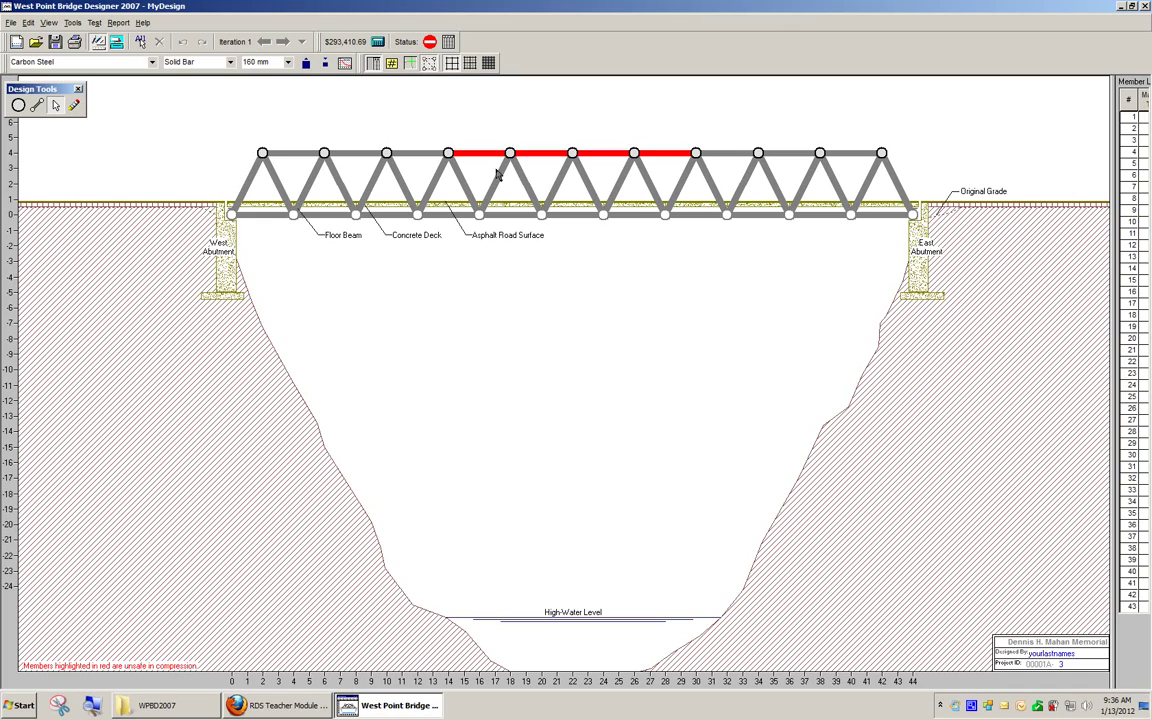
{"action": "left_click", "coordinate": [530, 153], "text": "ctrl"}
{"action": "left_click", "coordinate": [603, 153], "text": "ctrl"}
{"action": "left_click", "coordinate": [665, 153], "text": "ctrl"}
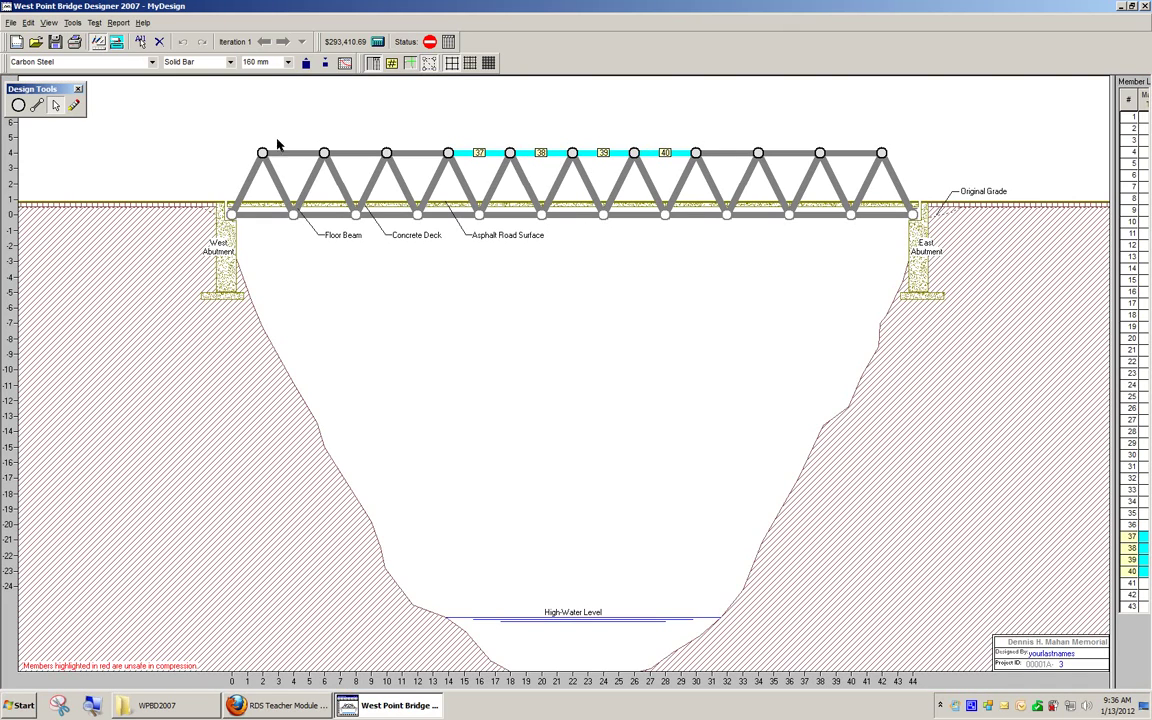
{"action": "left_click", "coordinate": [307, 64]}
{"action": "left_click", "coordinate": [307, 64]}
{"action": "left_click", "coordinate": [307, 64]}
{"action": "left_click", "coordinate": [97, 41]}
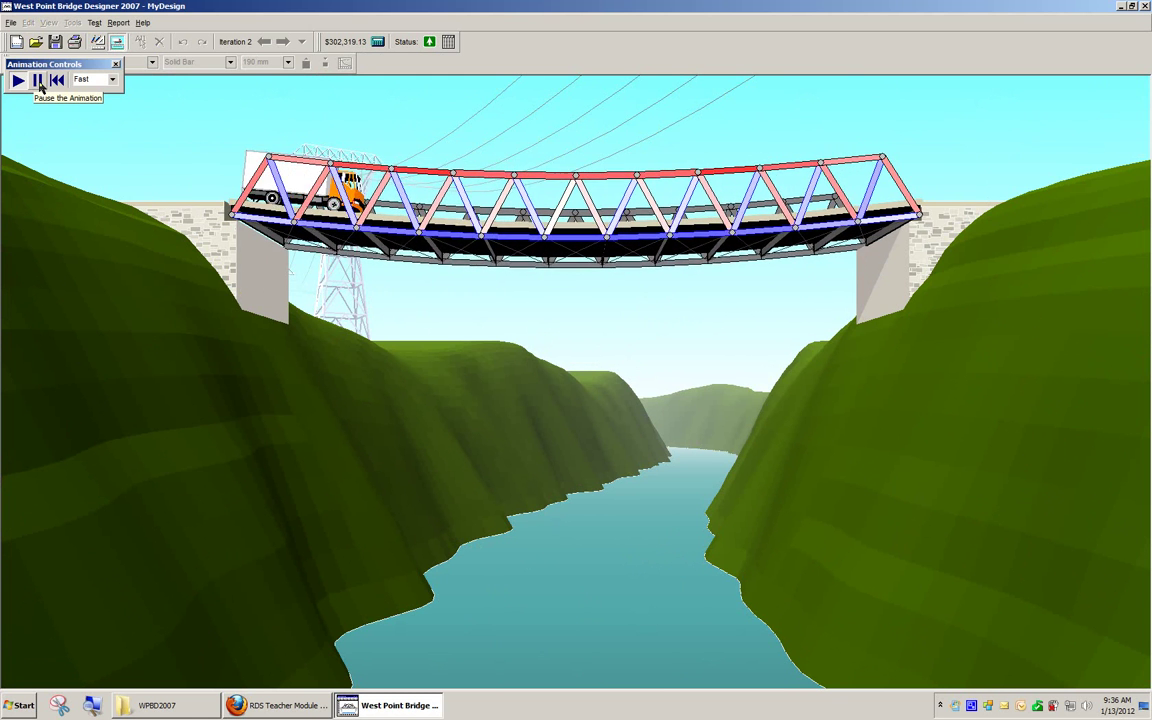
Pause the truck-crossing animation and go back to the Drawing Board
{"action": "left_click", "coordinate": [38, 81]}
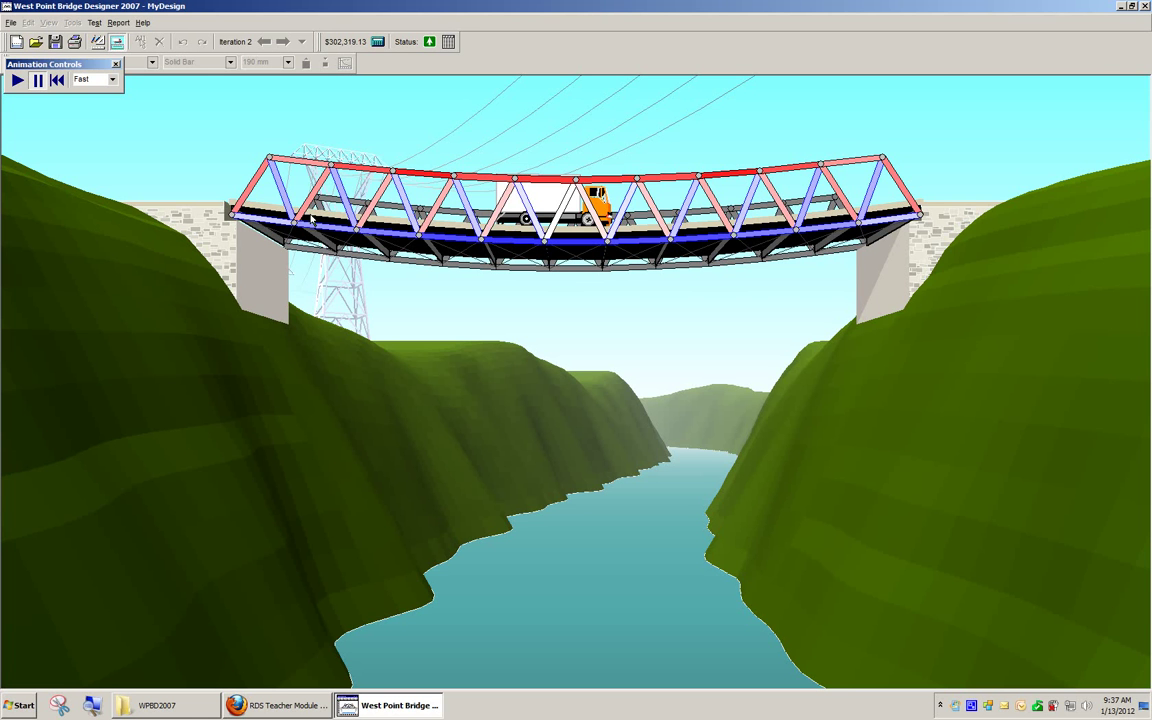
{"action": "left_click", "coordinate": [97, 42]}
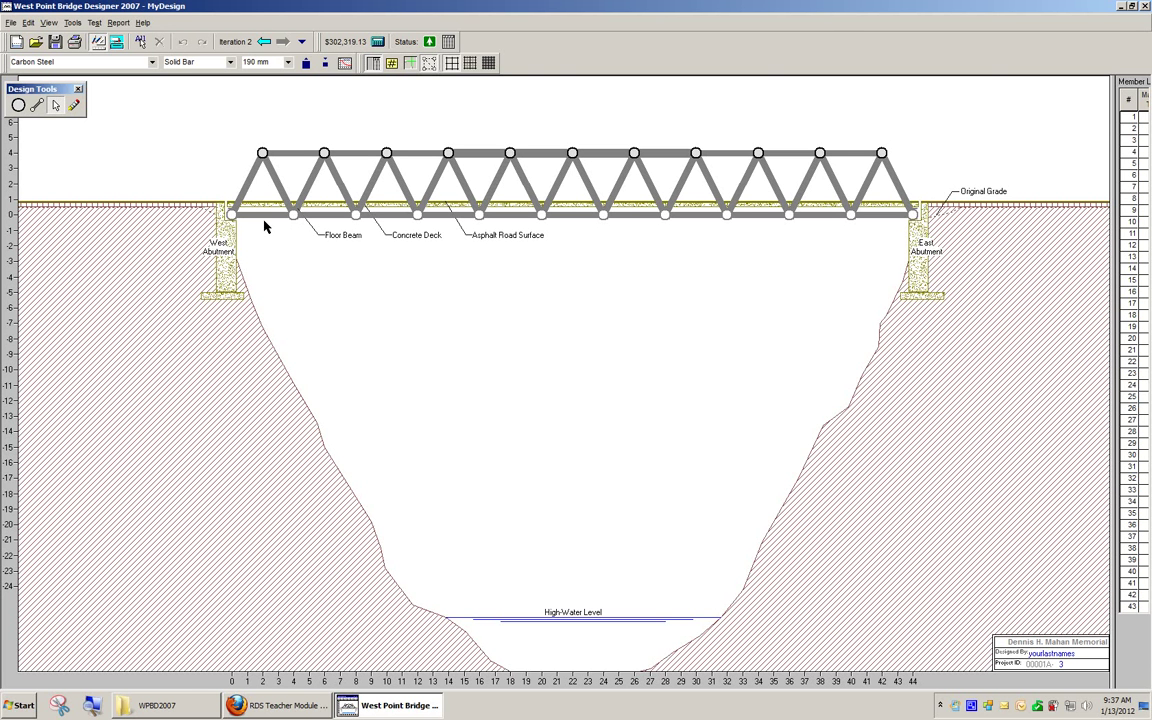
Shrink end bottom-chord members 23 and 33 three sizes and load-test the lighter design
{"action": "left_click", "coordinate": [262, 214]}
{"action": "left_click", "coordinate": [898, 212], "text": "ctrl"}
{"action": "left_click", "coordinate": [325, 63]}
{"action": "left_click", "coordinate": [325, 63]}
{"action": "left_click", "coordinate": [325, 63]}
{"action": "left_click", "coordinate": [325, 63]}
{"action": "left_click", "coordinate": [325, 63]}
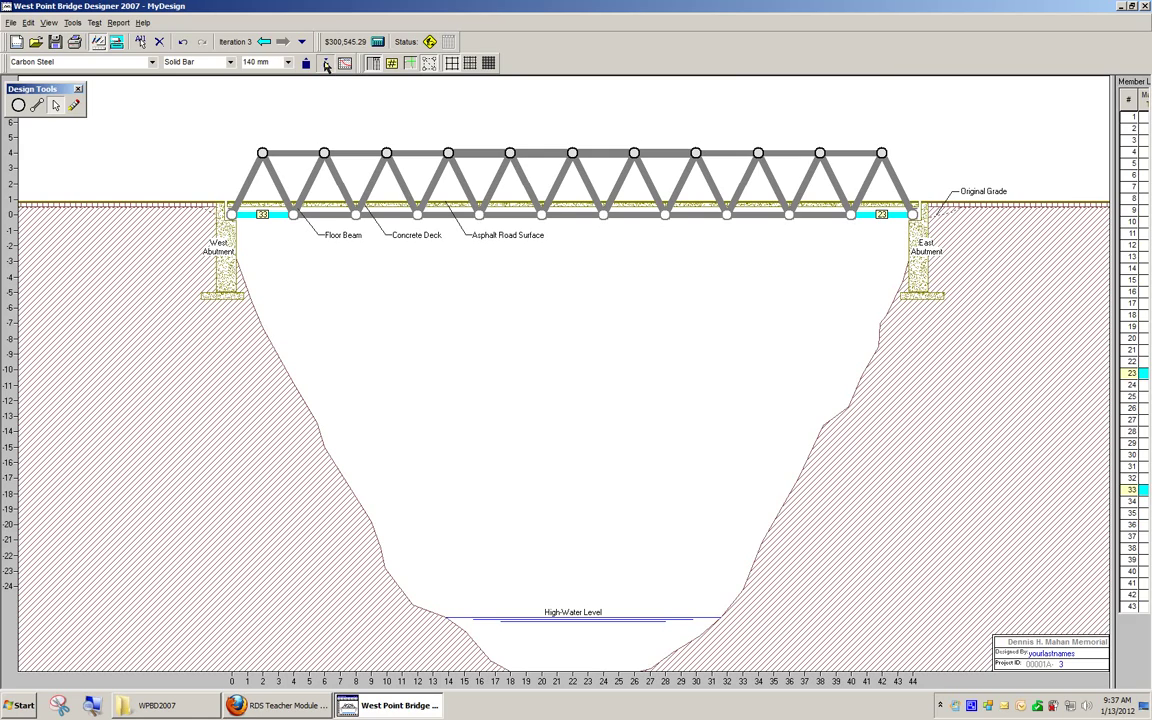
{"action": "left_click", "coordinate": [325, 63]}
{"action": "left_click", "coordinate": [325, 63]}
{"action": "left_click", "coordinate": [117, 41]}
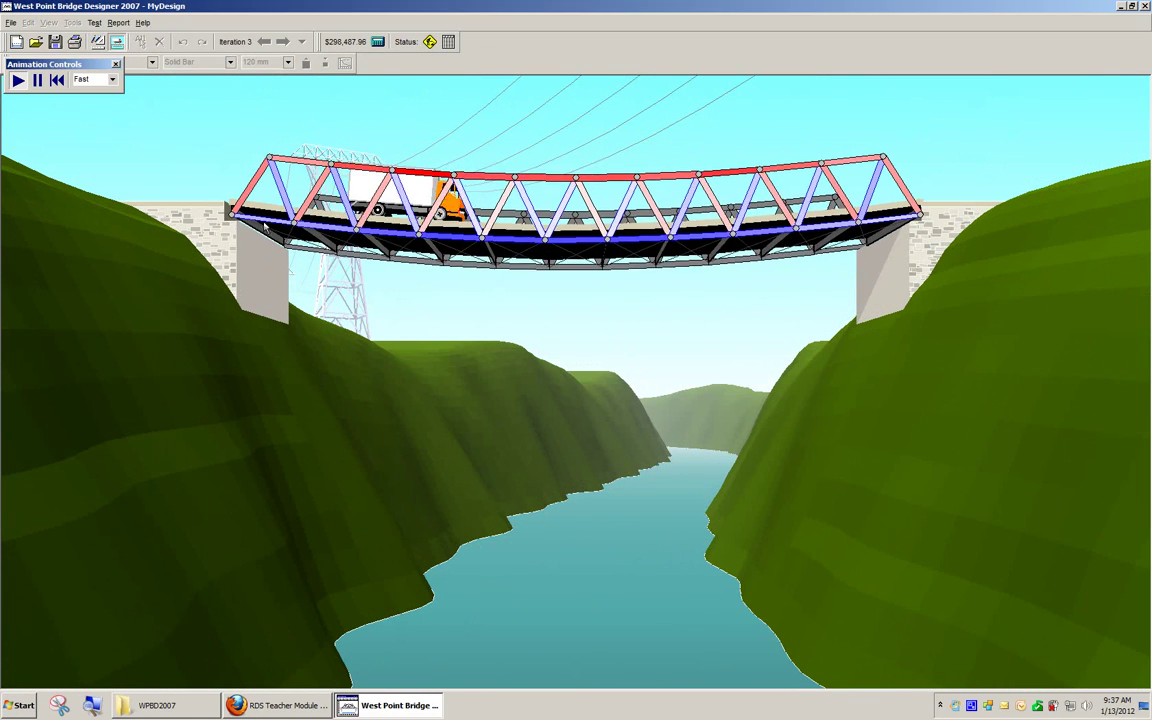
{"action": "left_click", "coordinate": [97, 42]}
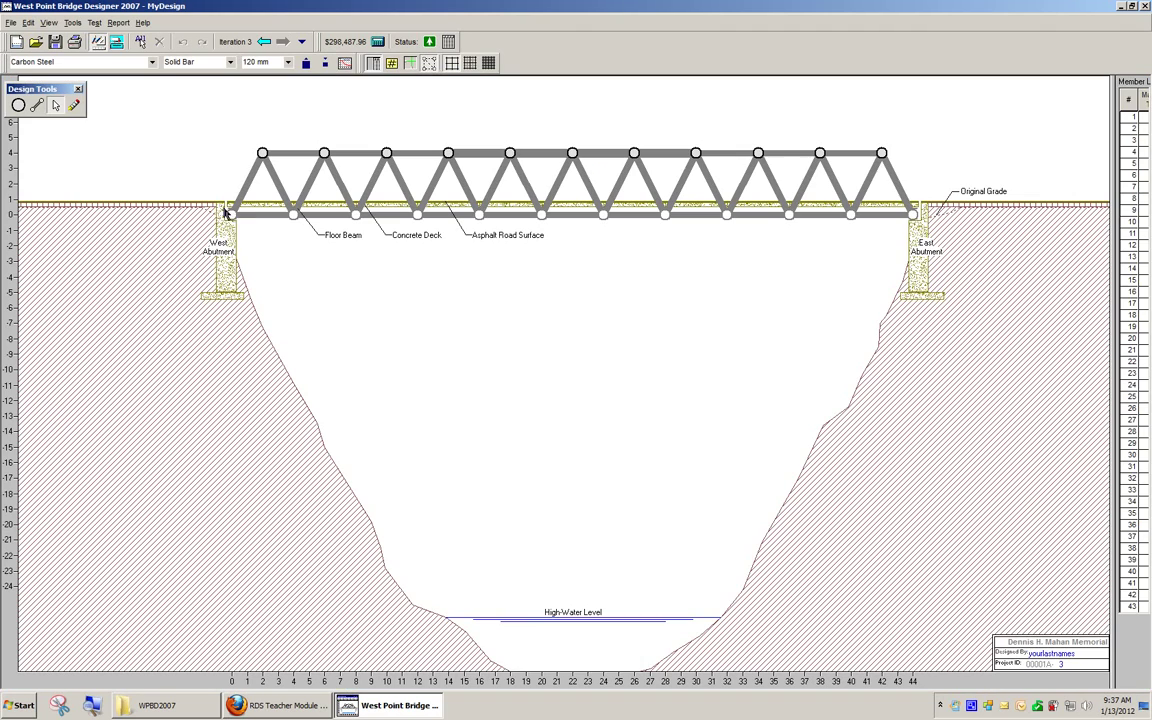
Reduce members 23 and 33 one more size to 110 mm and confirm the load test passes
{"action": "left_click", "coordinate": [250, 214]}
{"action": "left_click", "coordinate": [880, 214], "text": "ctrl"}
{"action": "left_click", "coordinate": [325, 63]}
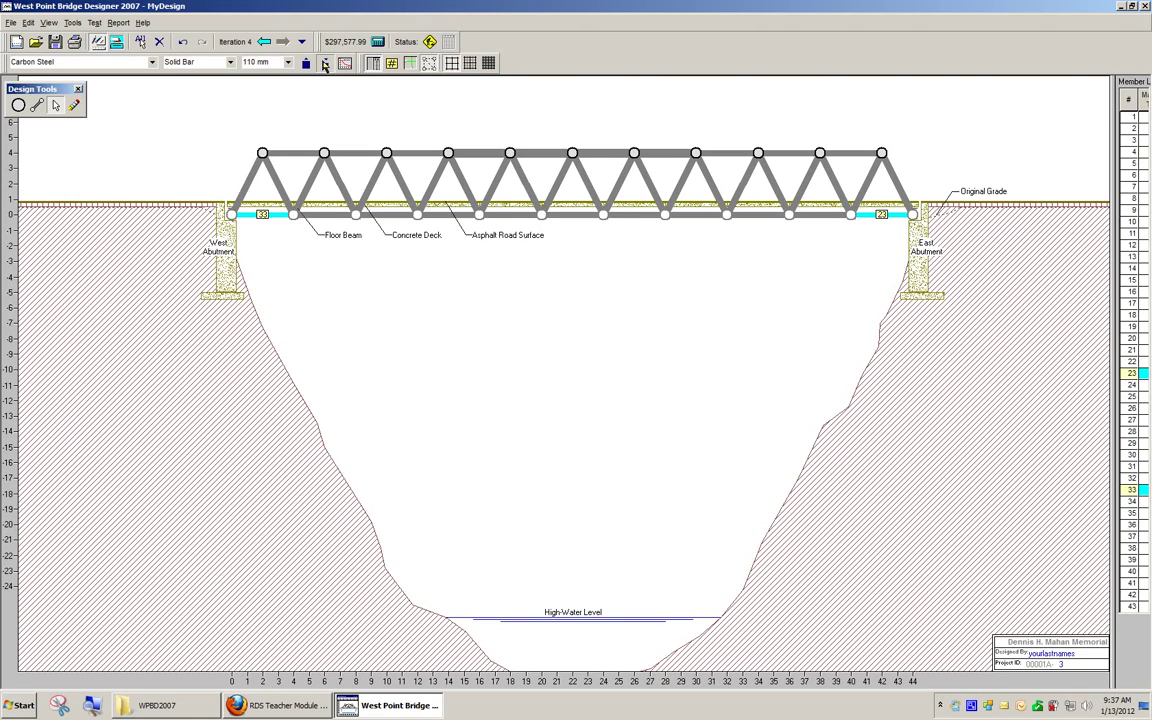
{"action": "left_click", "coordinate": [116, 42]}
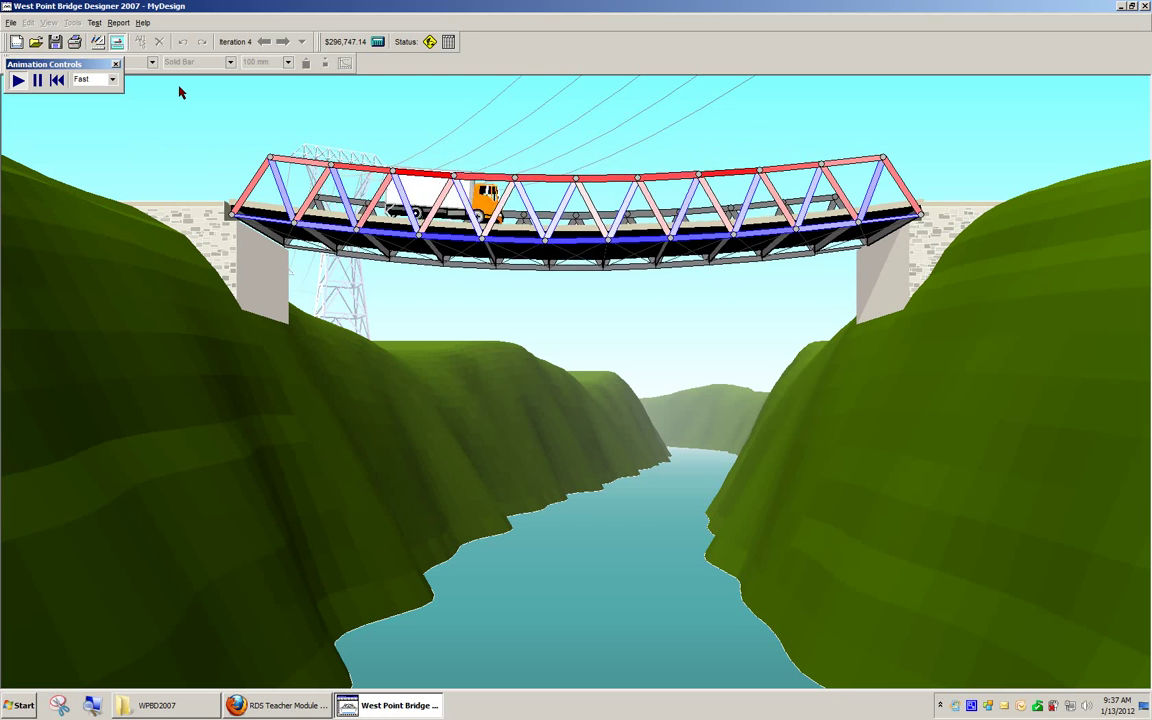
{"action": "left_click", "coordinate": [100, 44]}
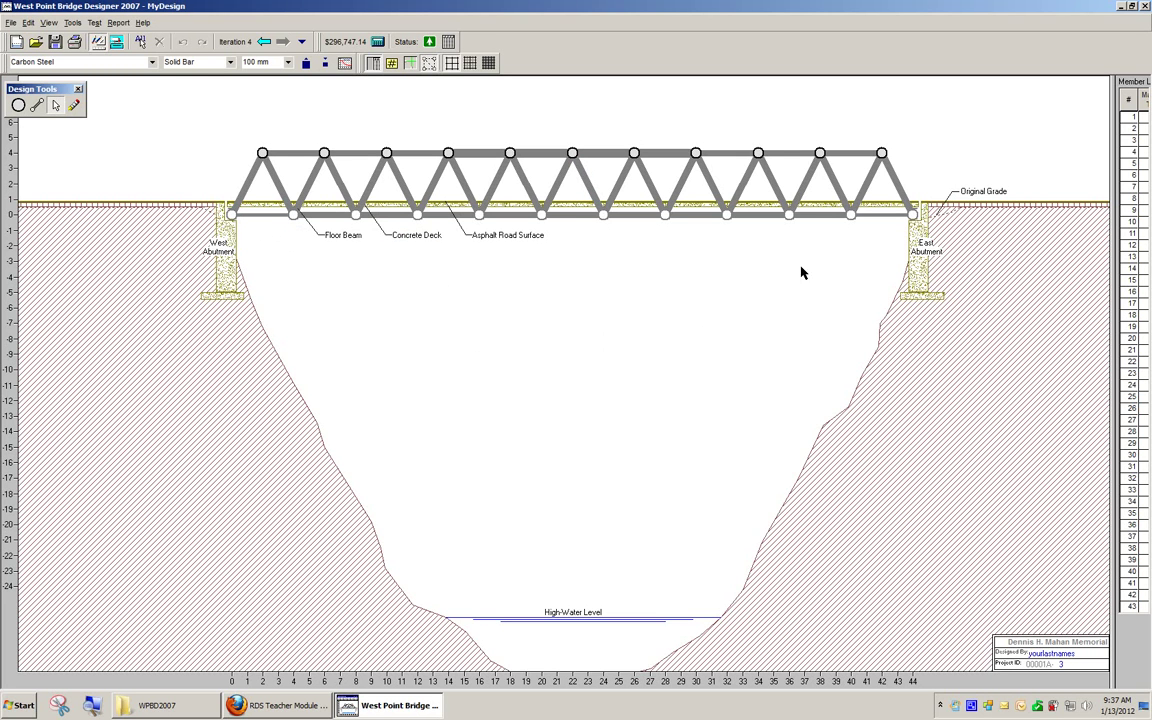
Box-select bottom-chord members 23–33 and bring up the Material list
{"action": "left_click_drag", "start_coordinate": [948, 238], "coordinate": [212, 190]}
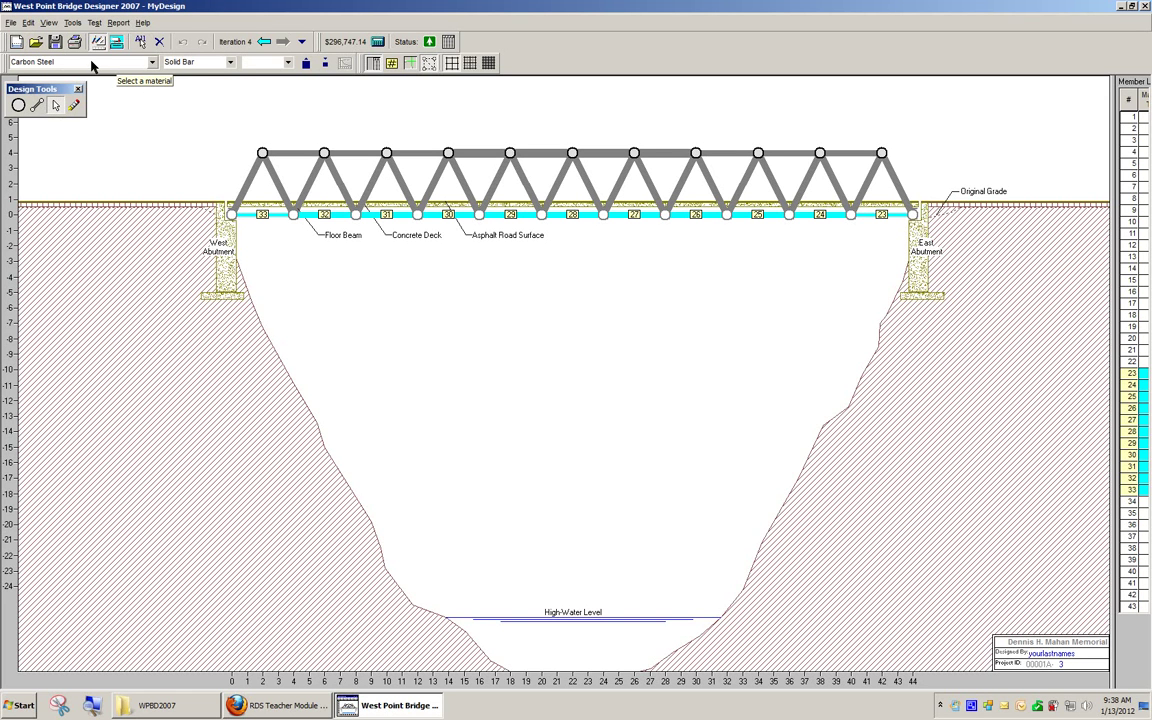
{"action": "left_click", "coordinate": [154, 64]}
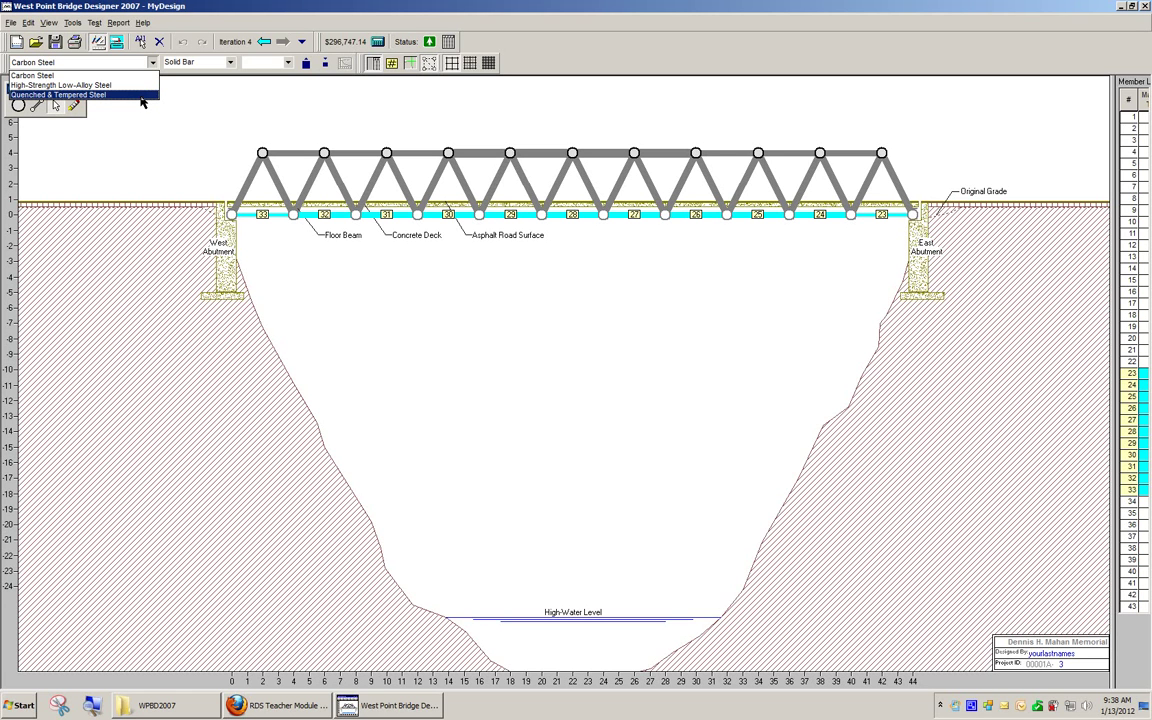
Switch the bottom chord to Quenched & Tempered Steel and run the load test
{"action": "left_click", "coordinate": [141, 97]}
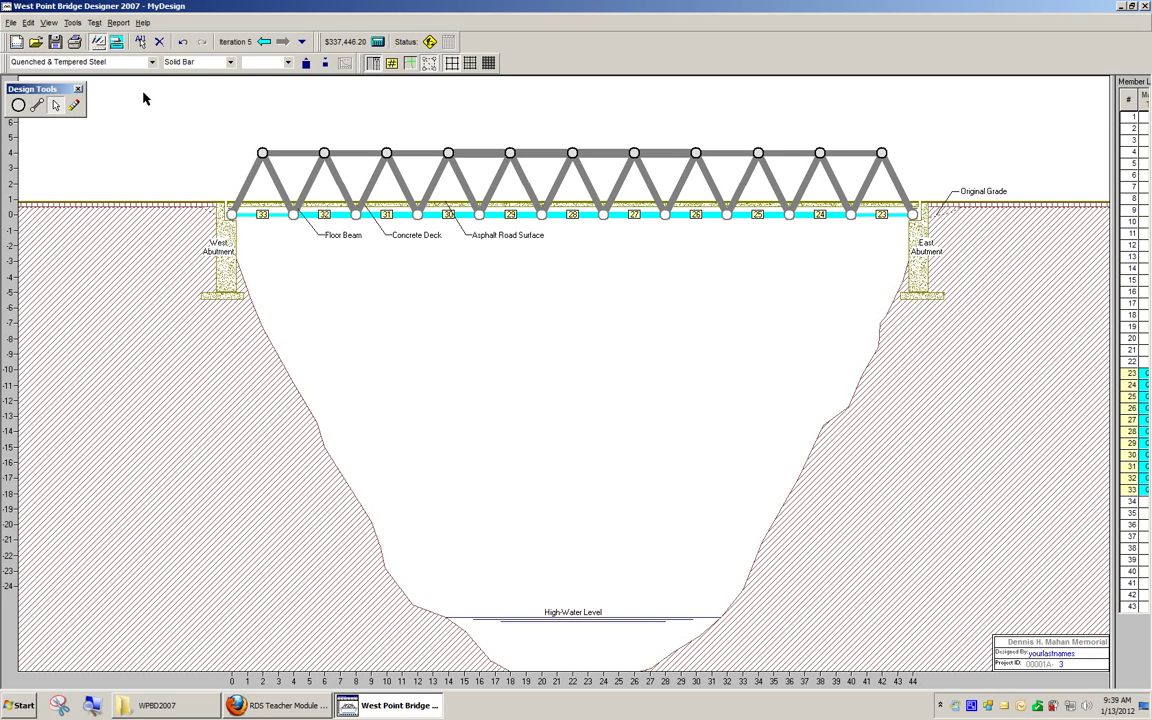
{"action": "left_click", "coordinate": [116, 41]}
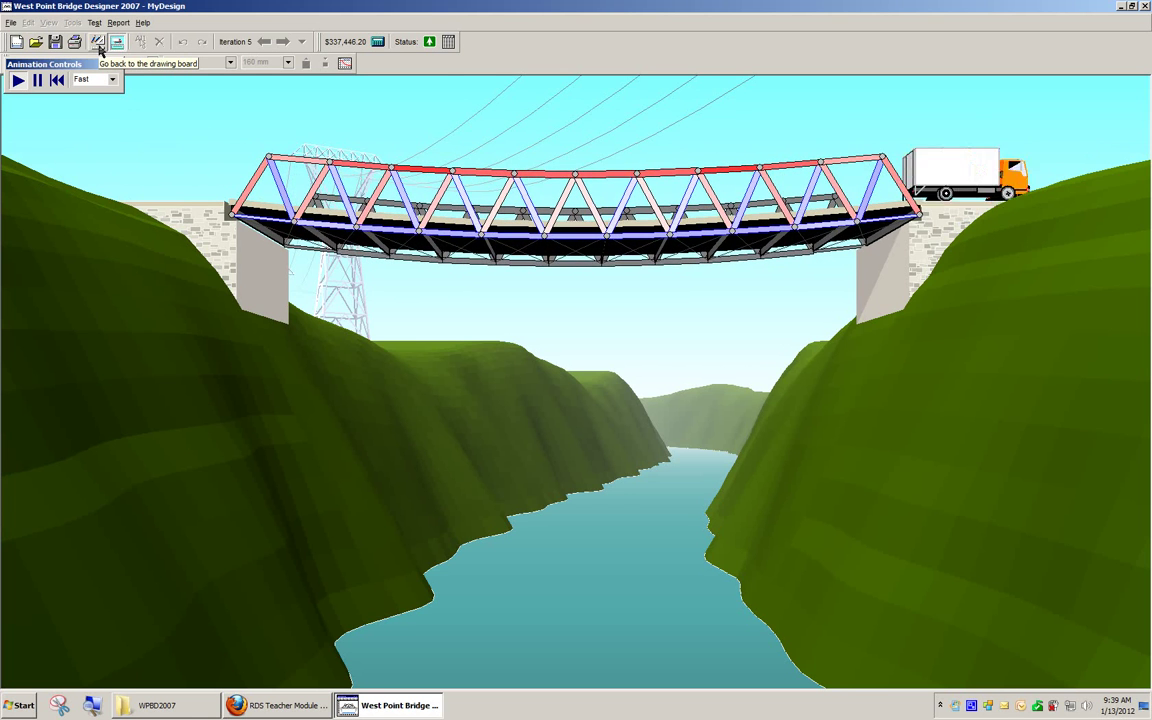
Shrink bottom-chord members 23–25 and 31–33 two sizes in Quenched & Tempered Steel, then load-test
{"action": "left_click", "coordinate": [98, 43]}
{"action": "left_click", "coordinate": [258, 216]}
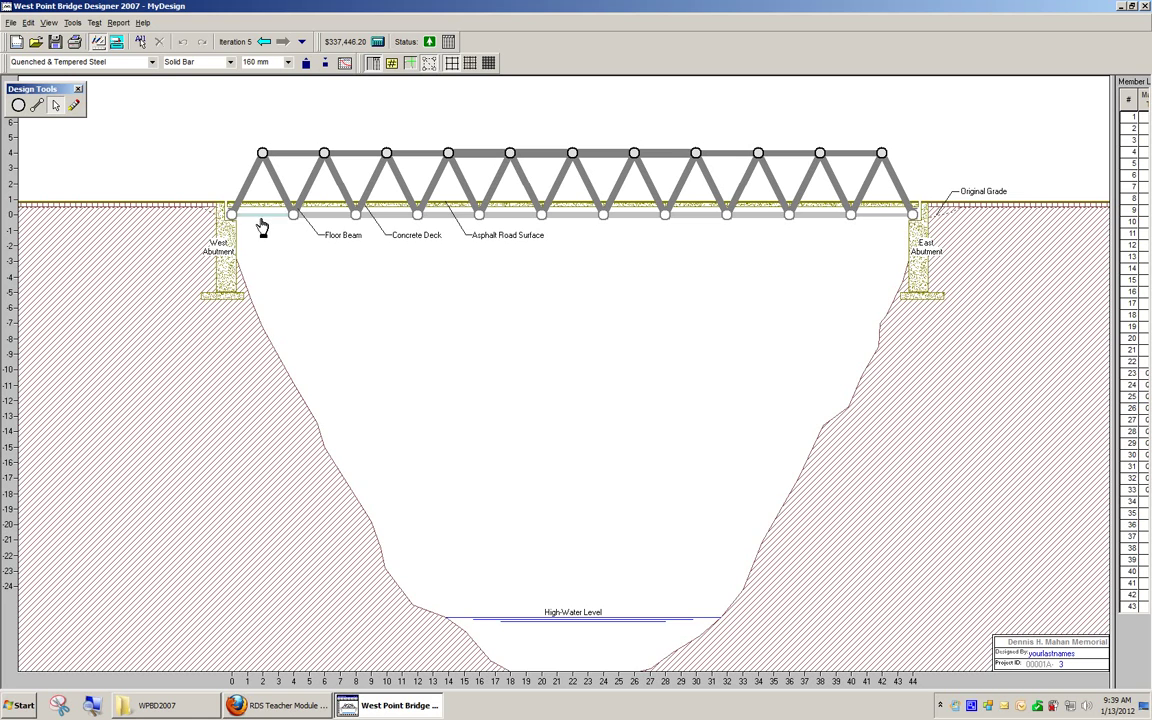
{"action": "left_click", "coordinate": [321, 217], "text": "ctrl"}
{"action": "left_click", "coordinate": [383, 217], "text": "ctrl"}
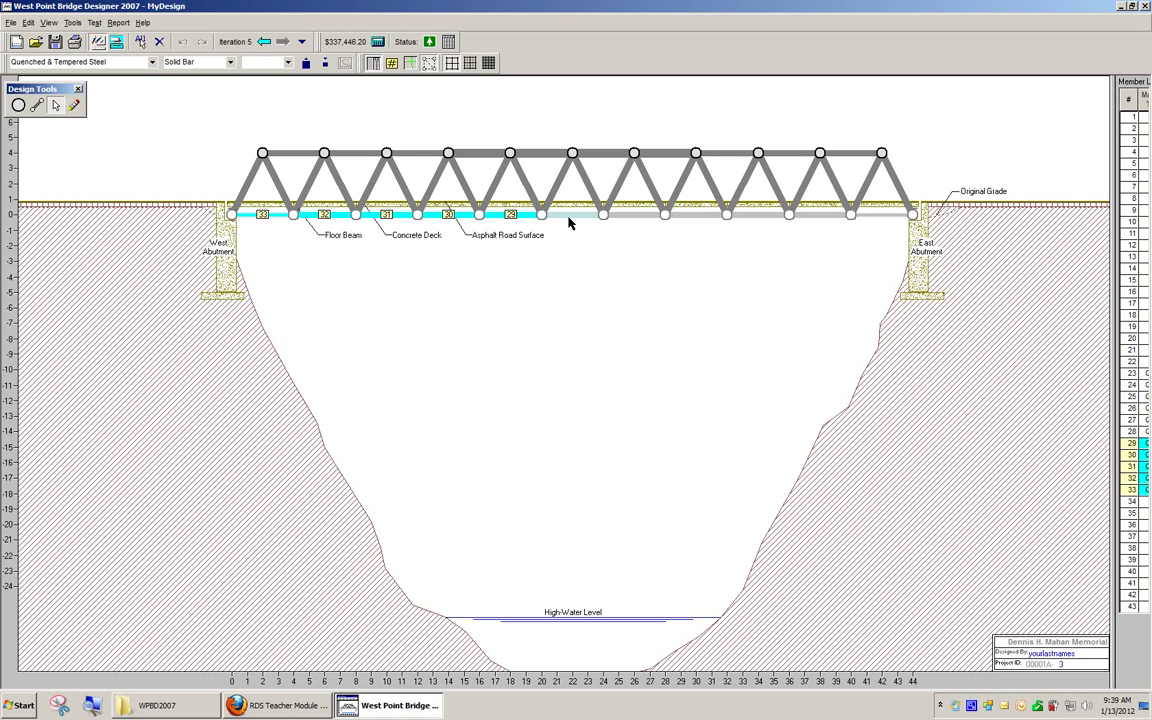
{"action": "left_click", "coordinate": [757, 222], "text": "ctrl"}
{"action": "left_click", "coordinate": [814, 224], "text": "ctrl"}
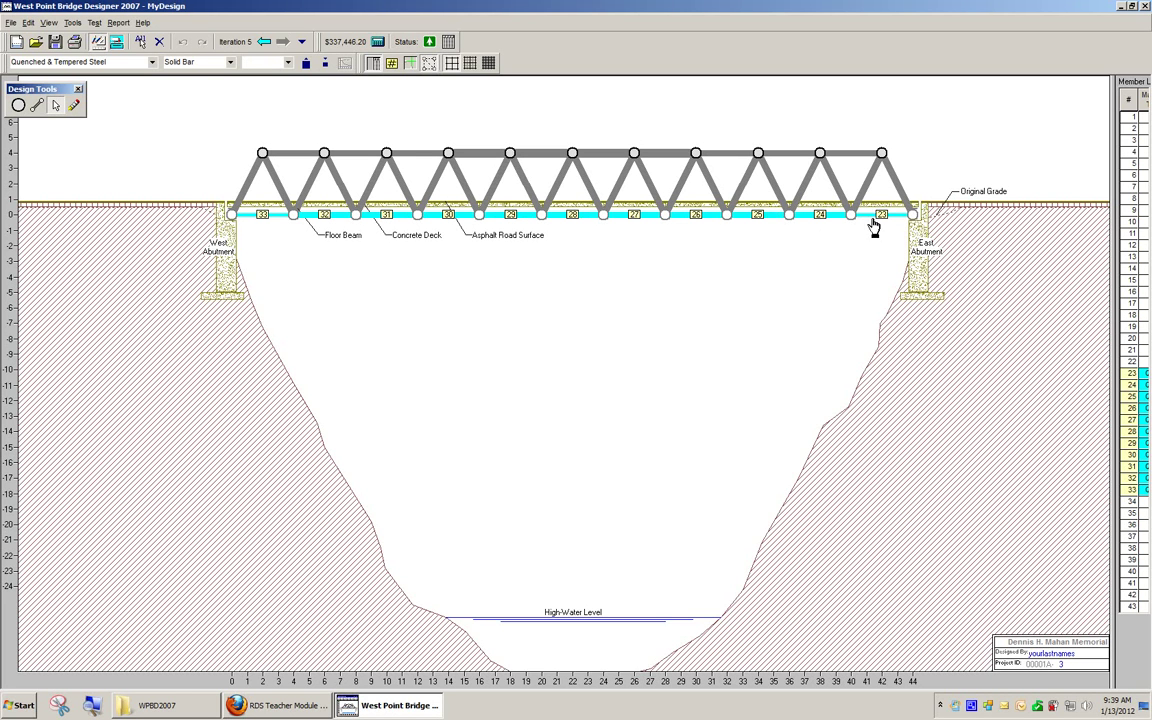
{"action": "left_click", "coordinate": [874, 224], "text": "ctrl"}
{"action": "left_click", "coordinate": [118, 62]}
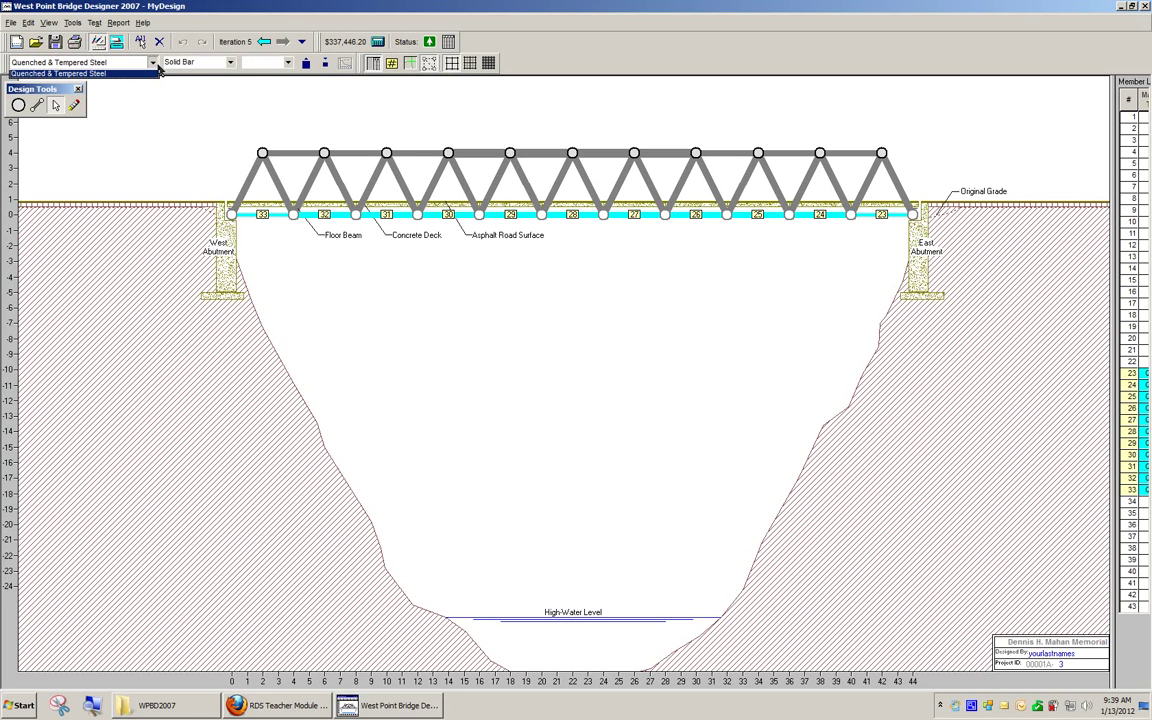
{"action": "left_click", "coordinate": [533, 53]}
{"action": "left_click", "coordinate": [325, 63]}
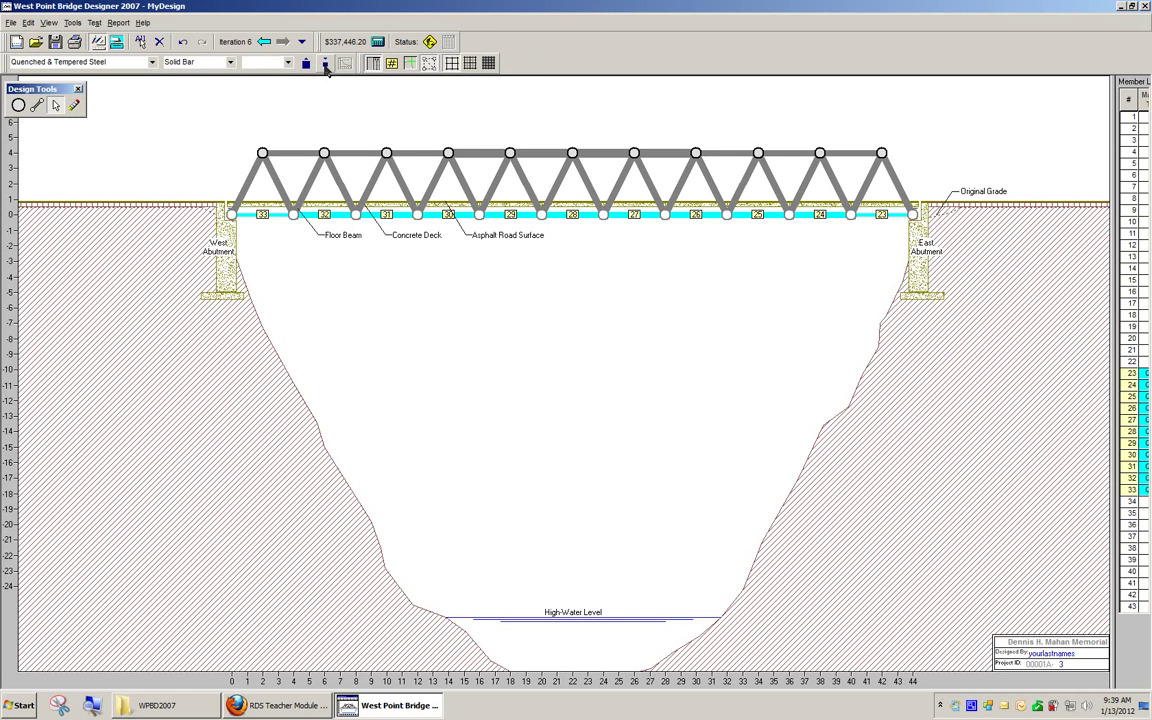
{"action": "left_click", "coordinate": [325, 64]}
{"action": "left_click", "coordinate": [117, 43]}
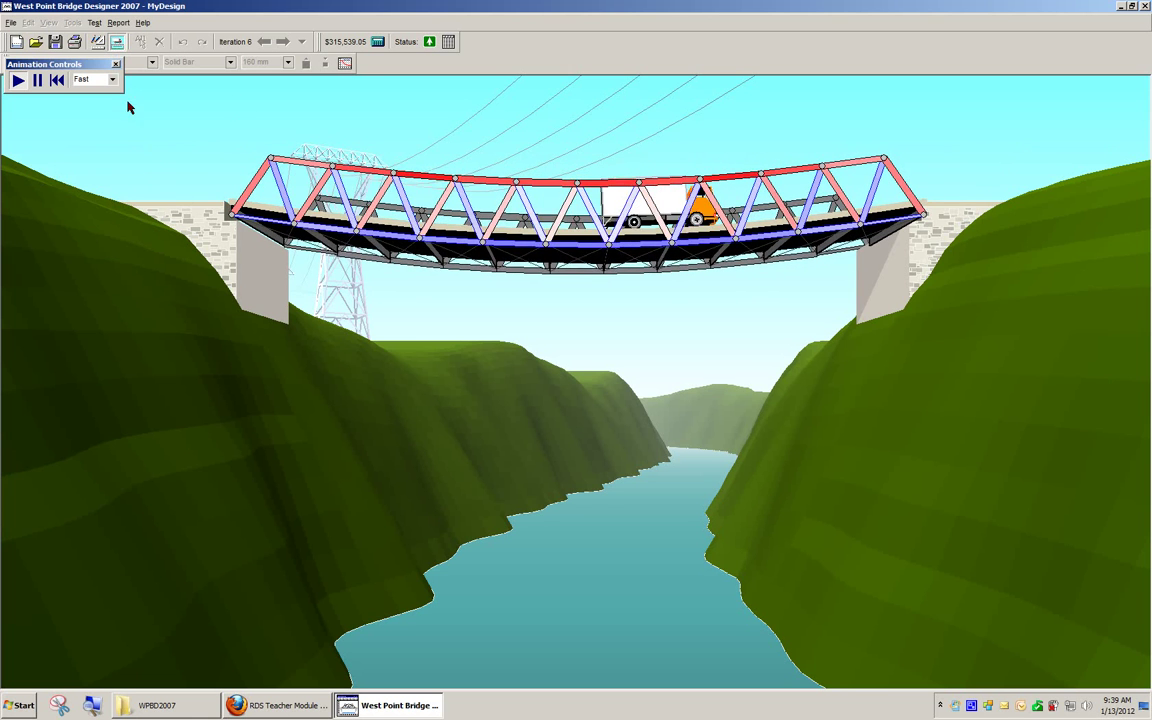
Downsize the whole bottom chord 23–33 by one size twice, load-testing after each change
{"action": "left_click", "coordinate": [97, 42]}
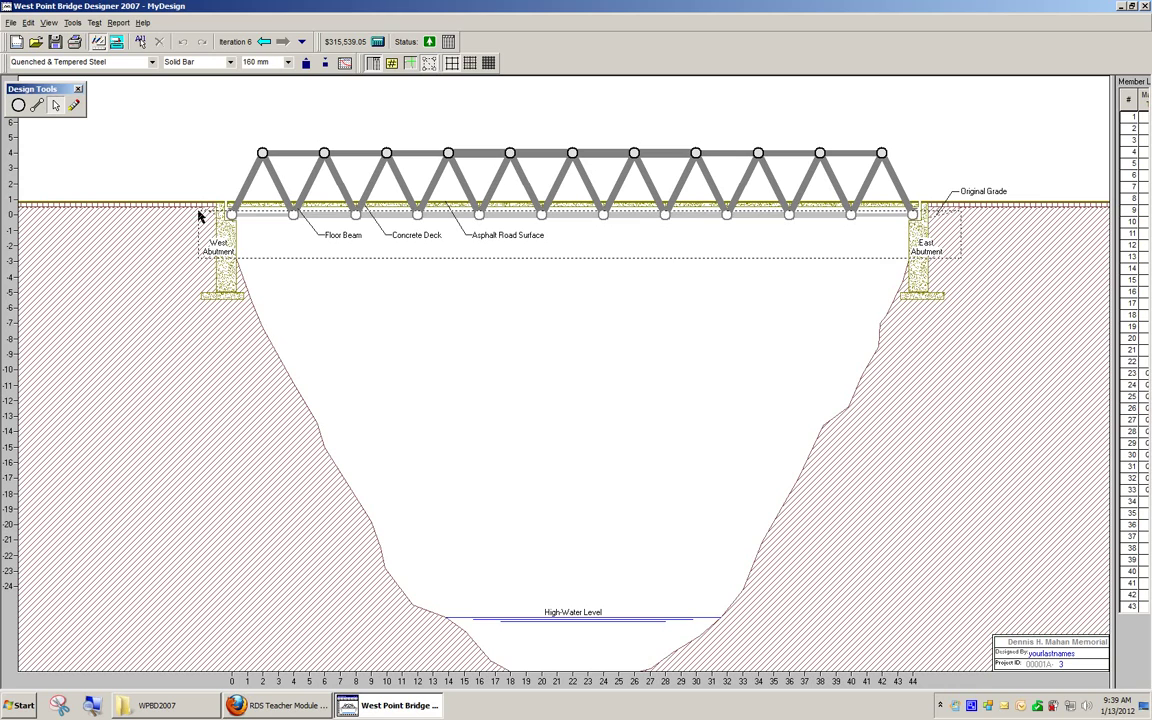
{"action": "left_click_drag", "start_coordinate": [199, 216], "coordinate": [231, 219]}
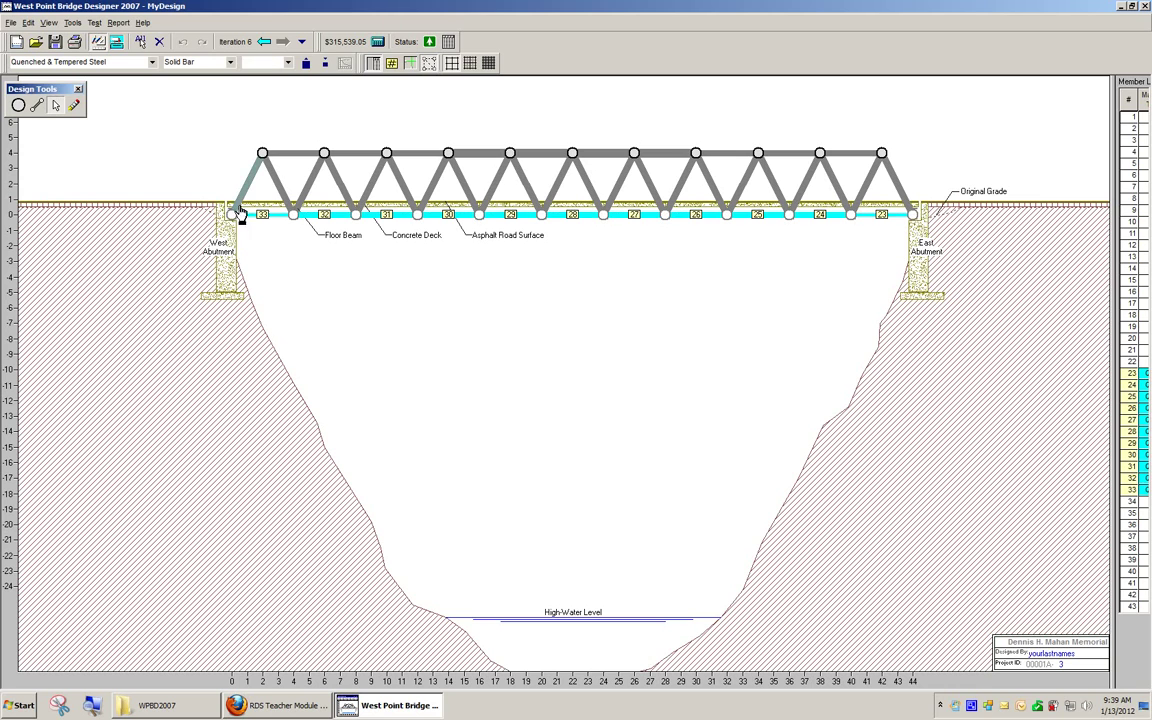
{"action": "left_click", "coordinate": [325, 65]}
{"action": "left_click", "coordinate": [116, 42]}
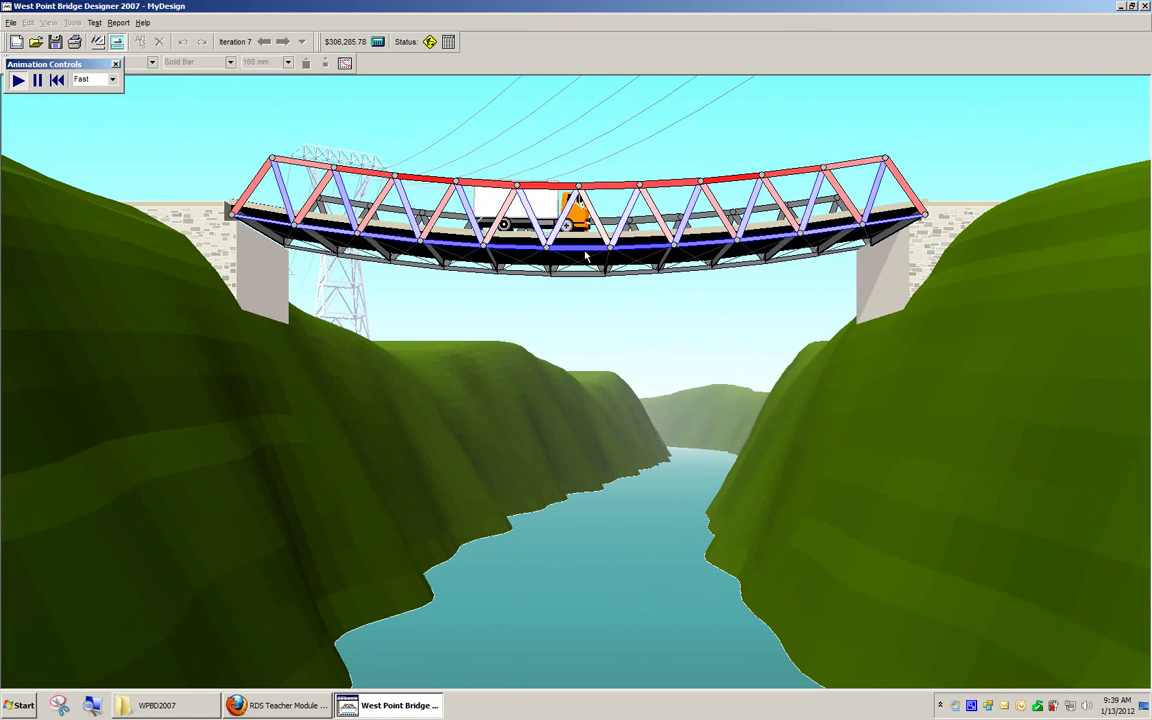
{"action": "left_click", "coordinate": [97, 42]}
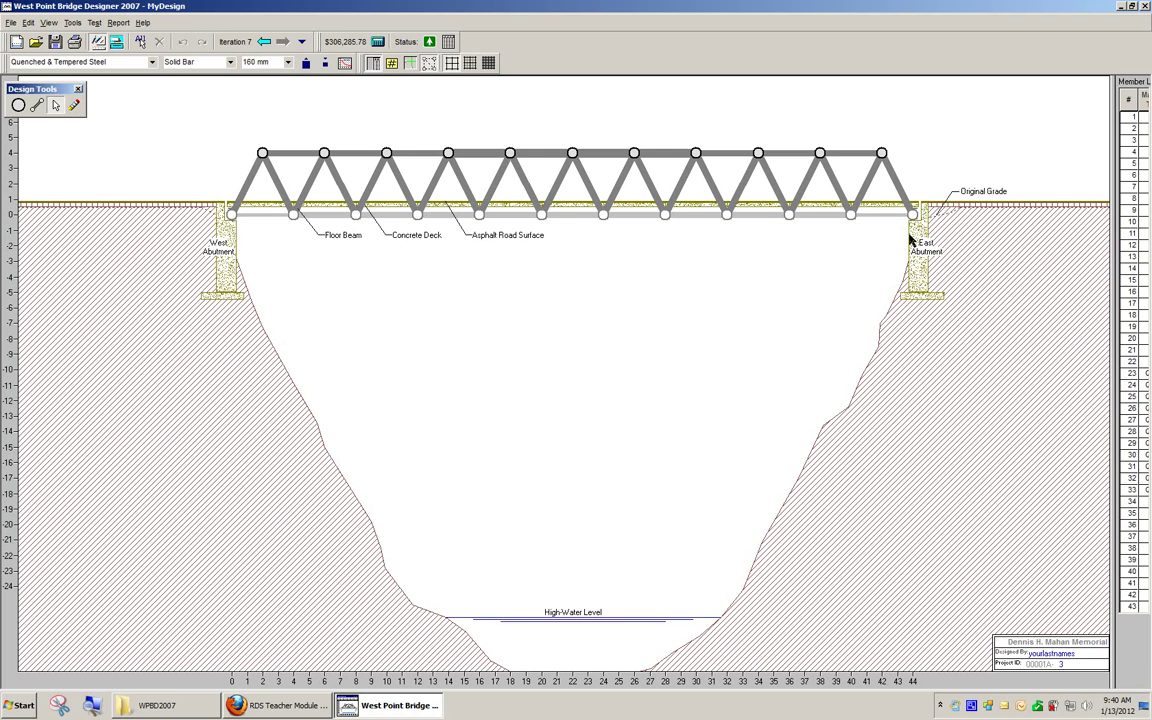
{"action": "left_click_drag", "start_coordinate": [203, 192], "coordinate": [1030, 440]}
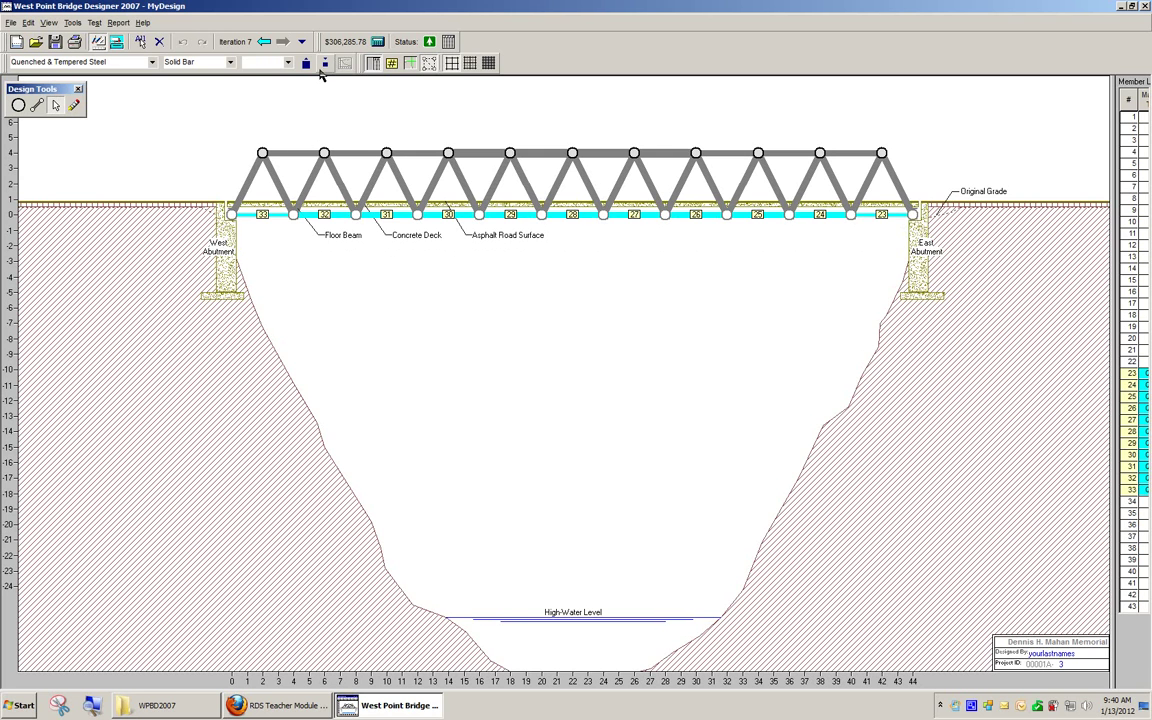
{"action": "left_click", "coordinate": [305, 62]}
{"action": "left_click", "coordinate": [116, 42]}
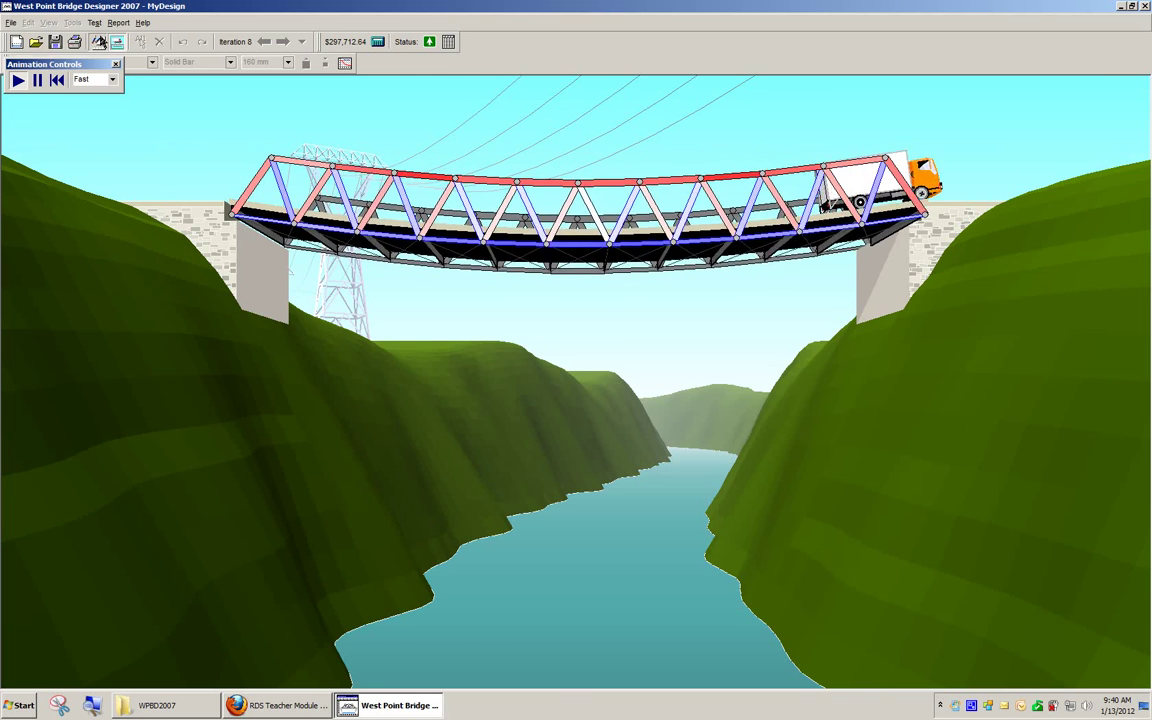
Shrink bottom-chord members 32, 24 and 23 one more size and retest, reaching $294,231.89
{"action": "left_click", "coordinate": [100, 42]}
{"action": "left_click", "coordinate": [354, 219]}
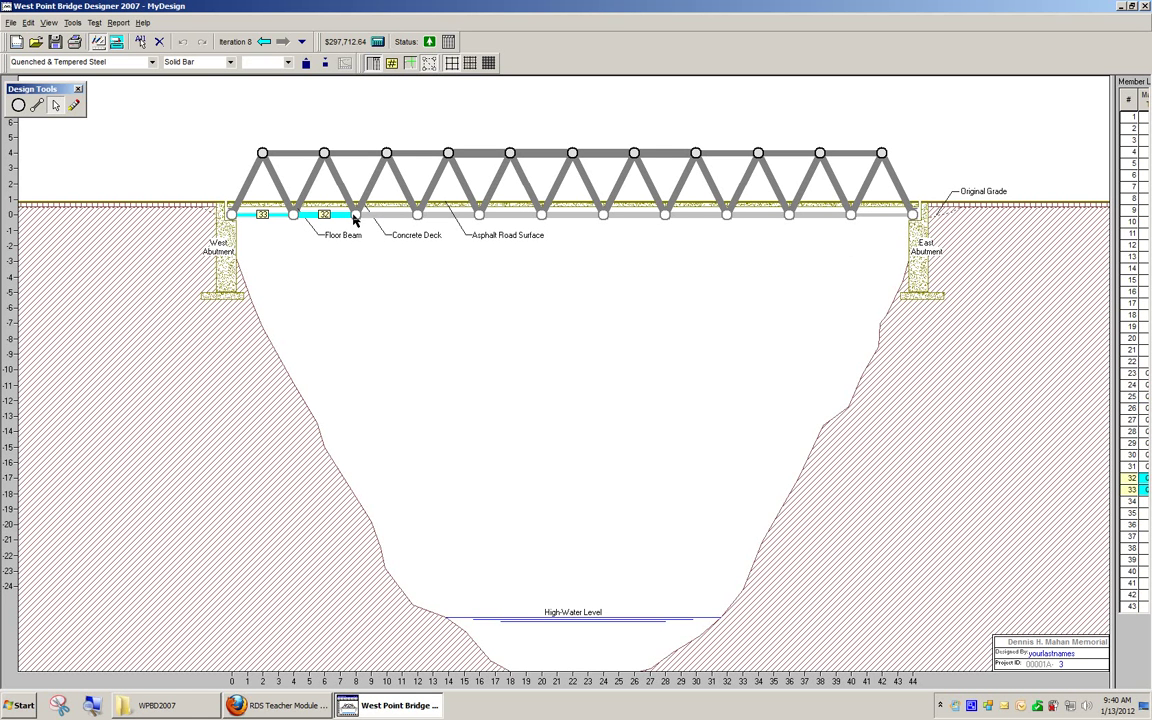
{"action": "left_click", "coordinate": [818, 215], "text": "ctrl"}
{"action": "left_click", "coordinate": [872, 216], "text": "ctrl"}
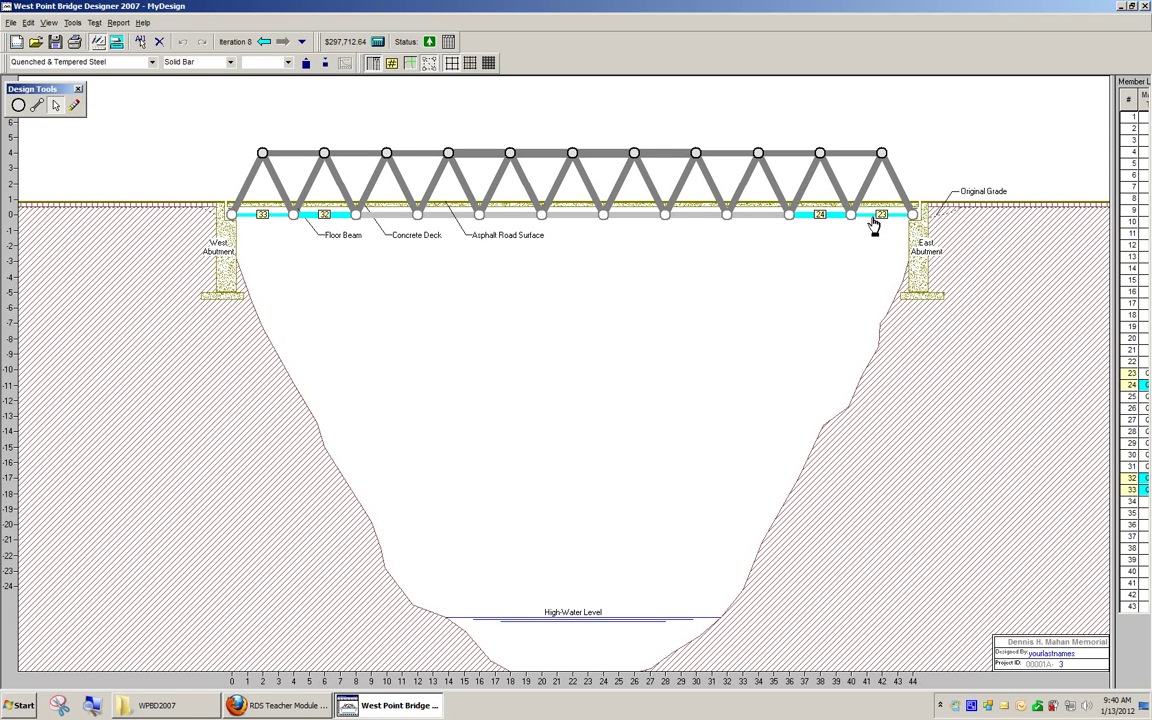
{"action": "left_click", "coordinate": [324, 64]}
{"action": "left_click", "coordinate": [99, 42]}
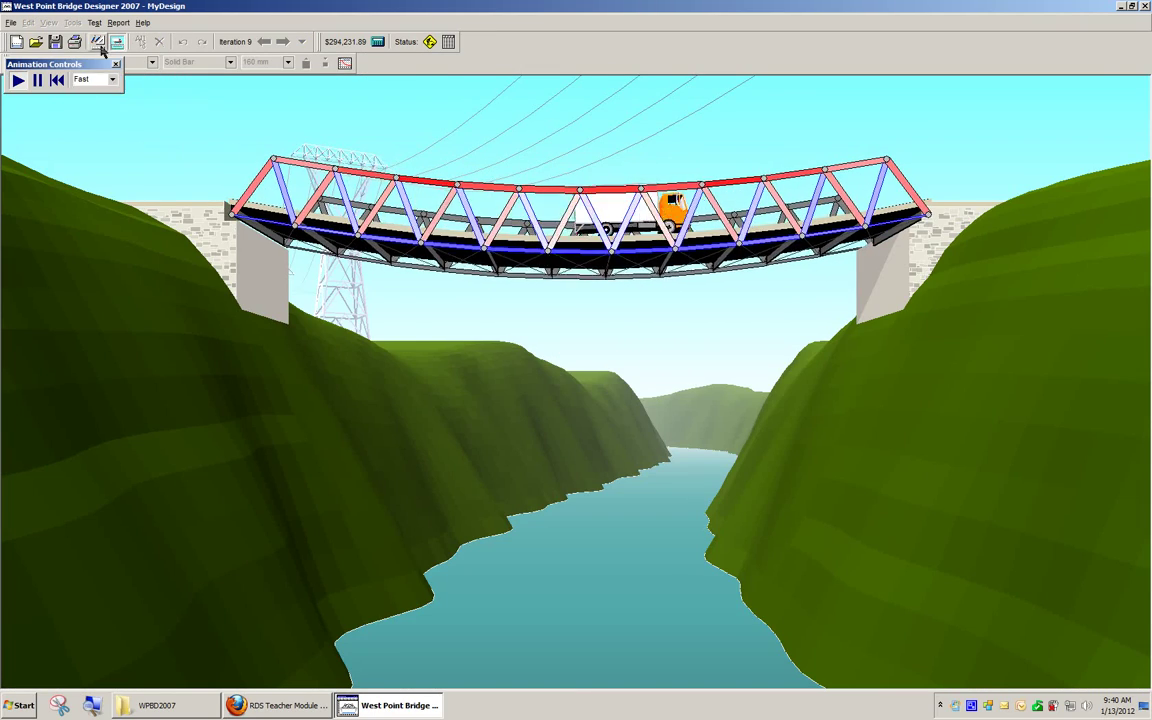
Make all top-chord members 34–43 hollow tubes and load-test the bridge
{"action": "left_click", "coordinate": [100, 44]}
{"action": "left_click_drag", "start_coordinate": [242, 118], "coordinate": [901, 162]}
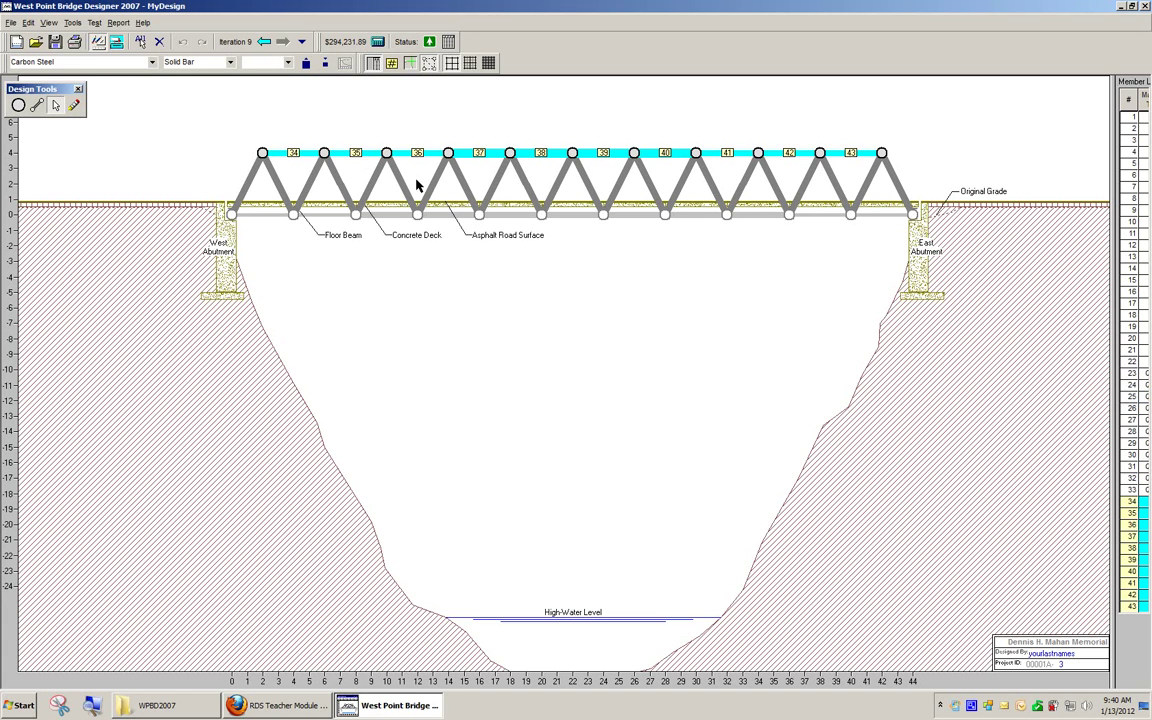
{"action": "left_click", "coordinate": [205, 62]}
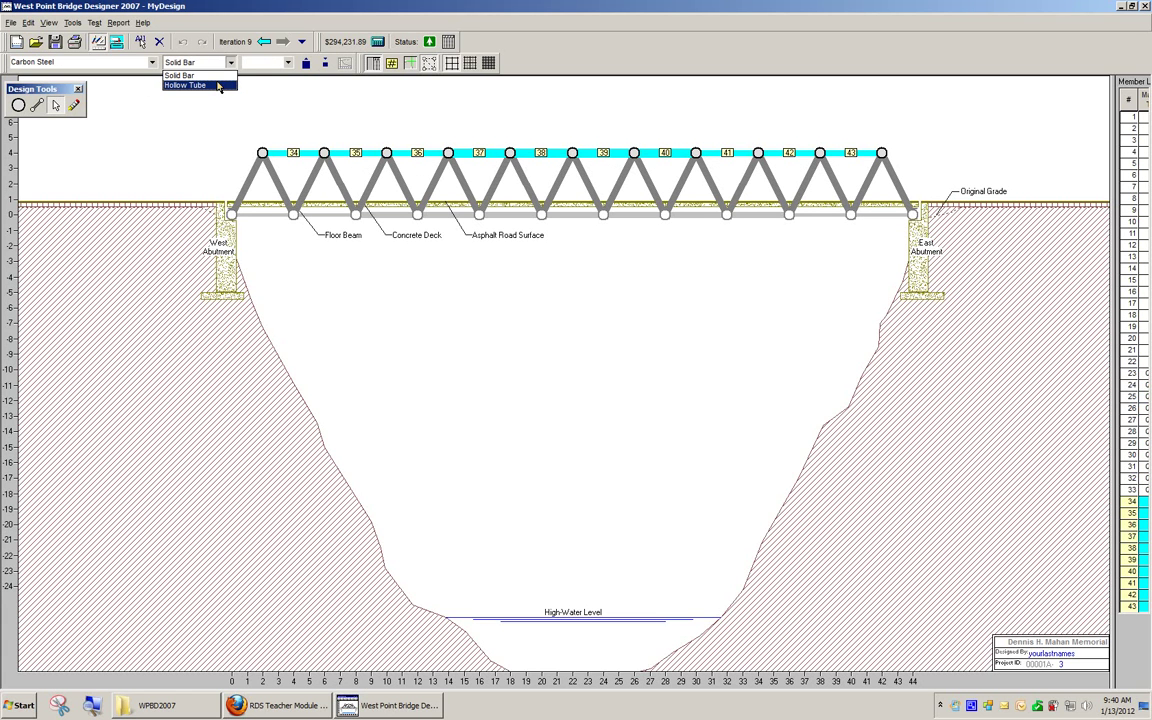
{"action": "left_click", "coordinate": [218, 85]}
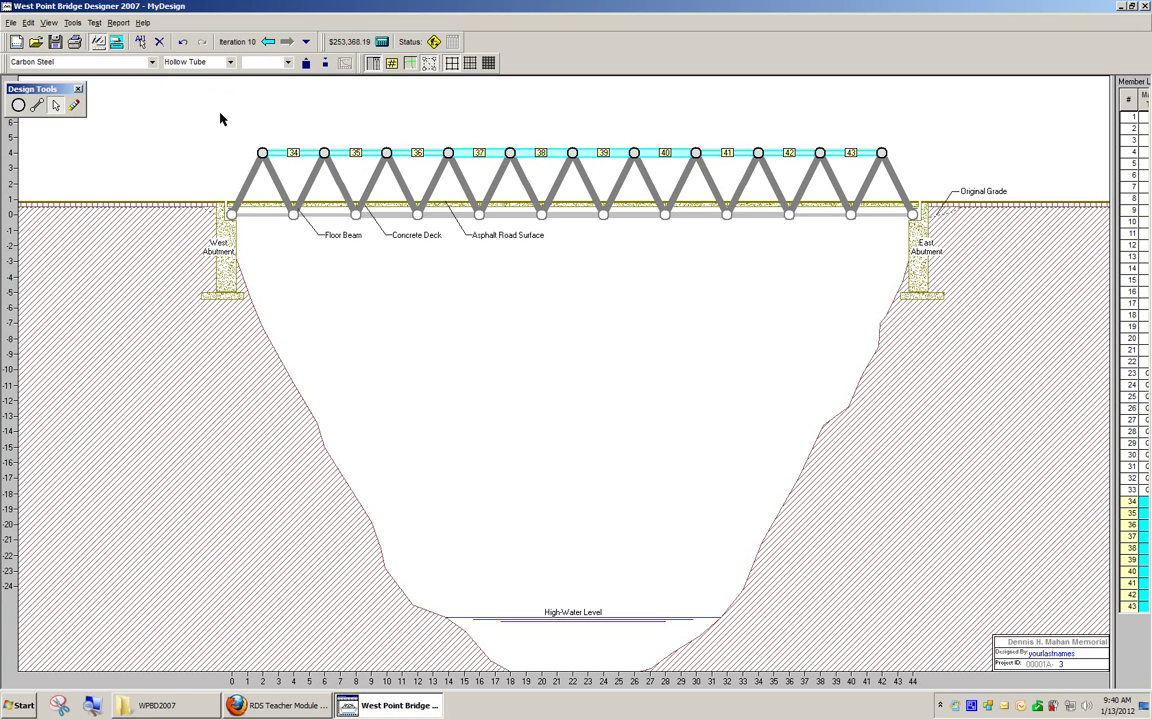
{"action": "left_click", "coordinate": [117, 42]}
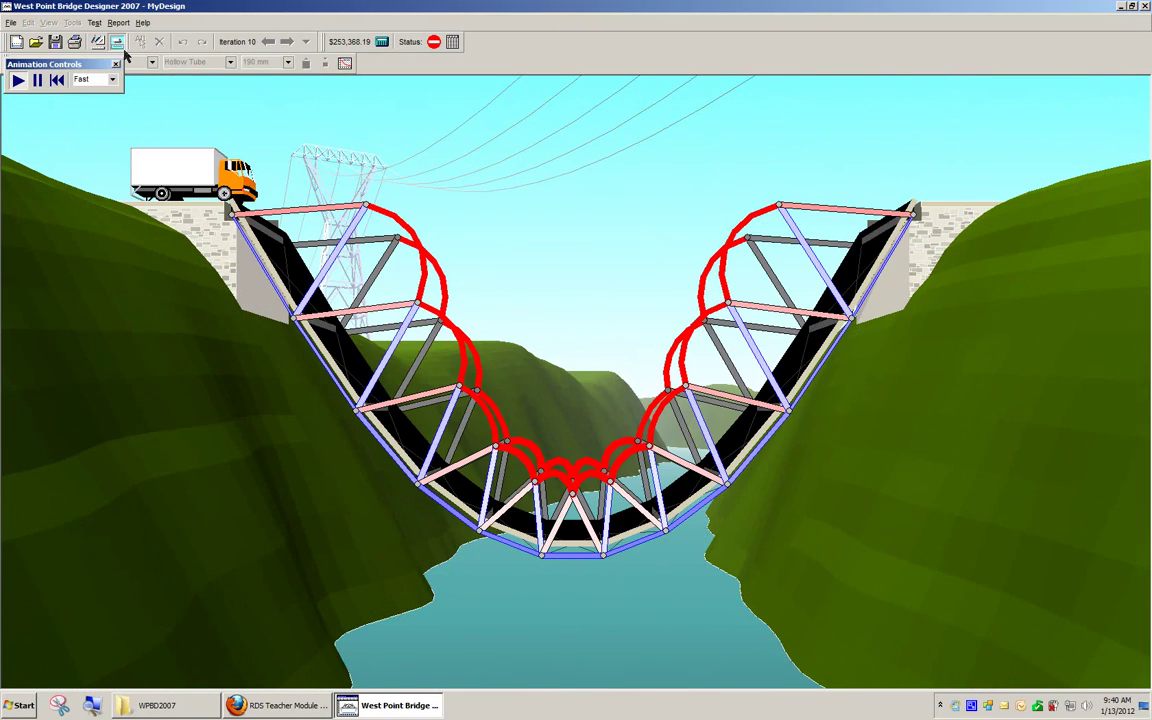
{"action": "left_click", "coordinate": [97, 42]}
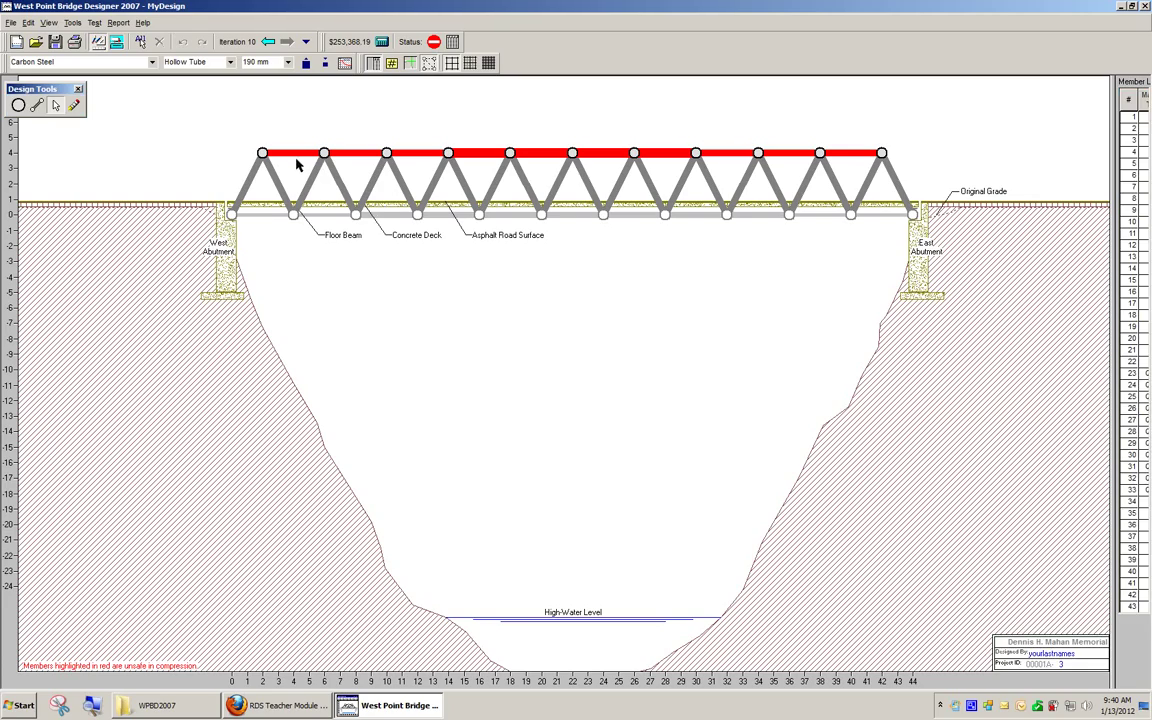
Change top-chord members 35 and 42 to 140 mm solid bars and load-test again
{"action": "left_click_drag", "start_coordinate": [296, 165], "coordinate": [845, 158]}
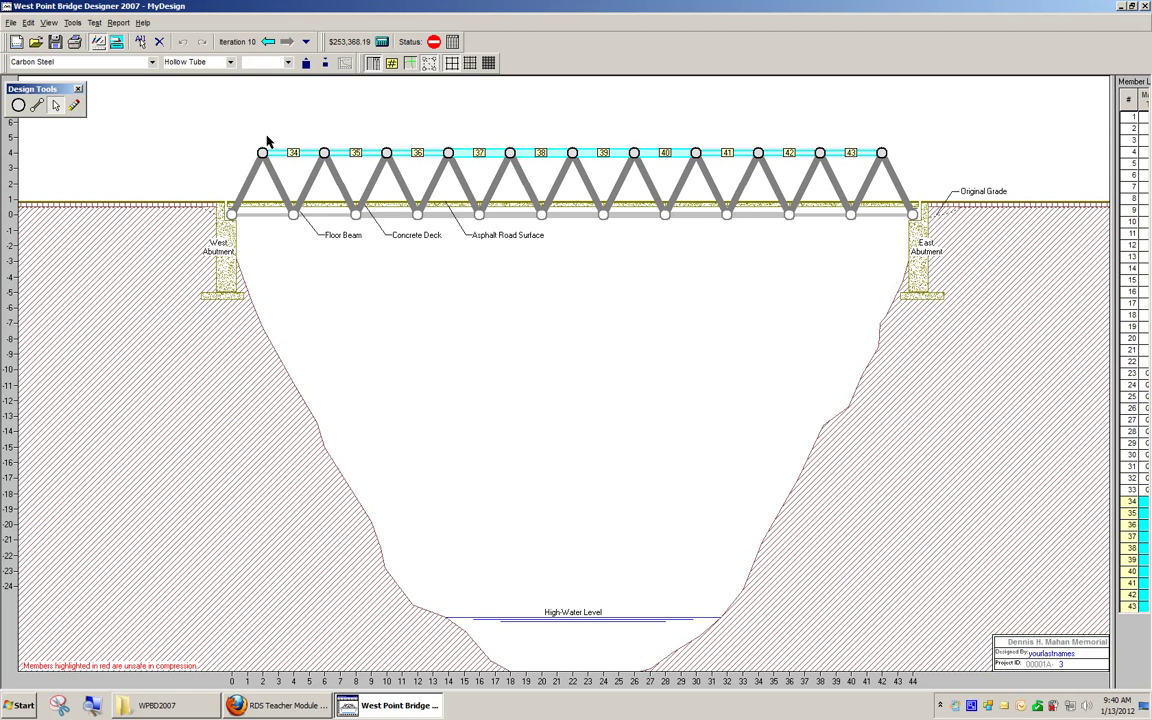
{"action": "left_click", "coordinate": [365, 185]}
{"action": "left_click", "coordinate": [352, 153]}
{"action": "left_click", "coordinate": [784, 153], "text": "ctrl"}
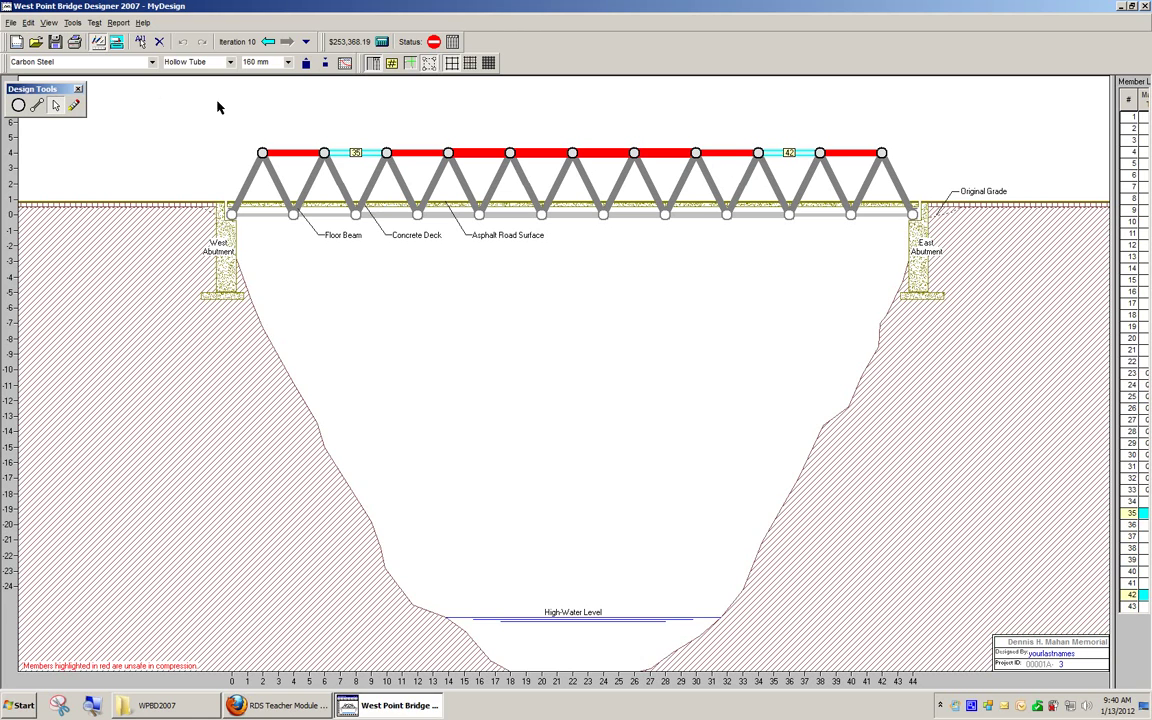
{"action": "left_click", "coordinate": [229, 62]}
{"action": "left_click", "coordinate": [195, 75]}
{"action": "left_click", "coordinate": [408, 366]}
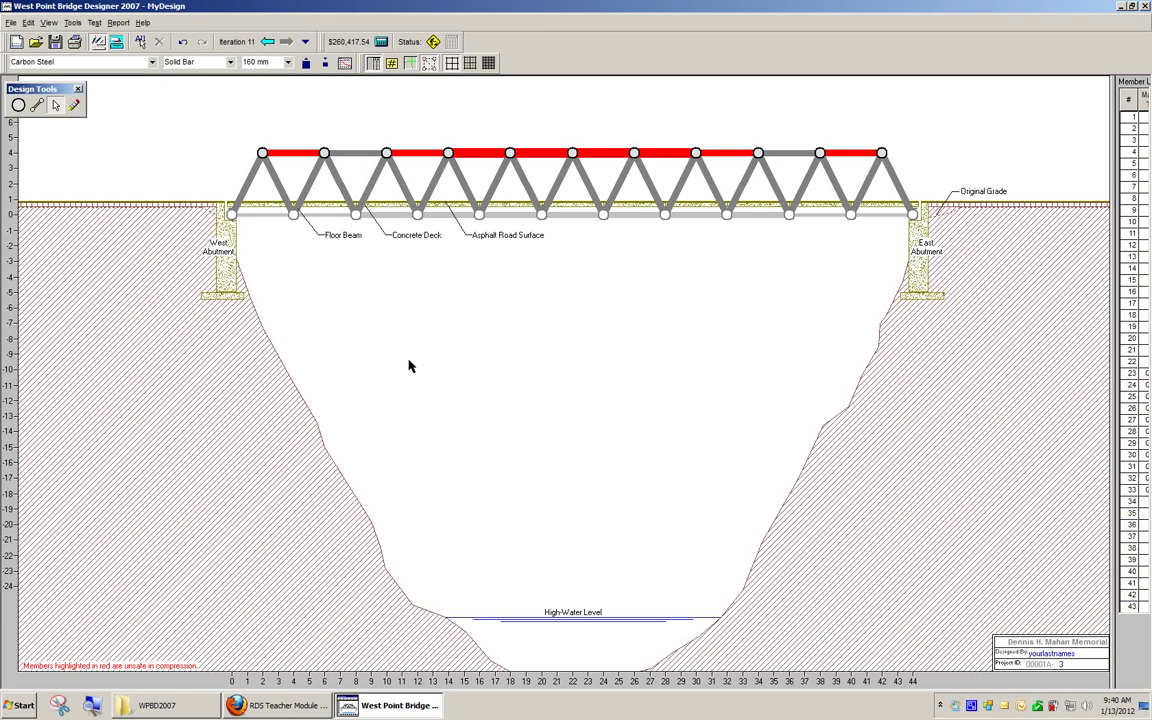
{"action": "left_click", "coordinate": [345, 153]}
{"action": "left_click", "coordinate": [790, 153], "text": "ctrl"}
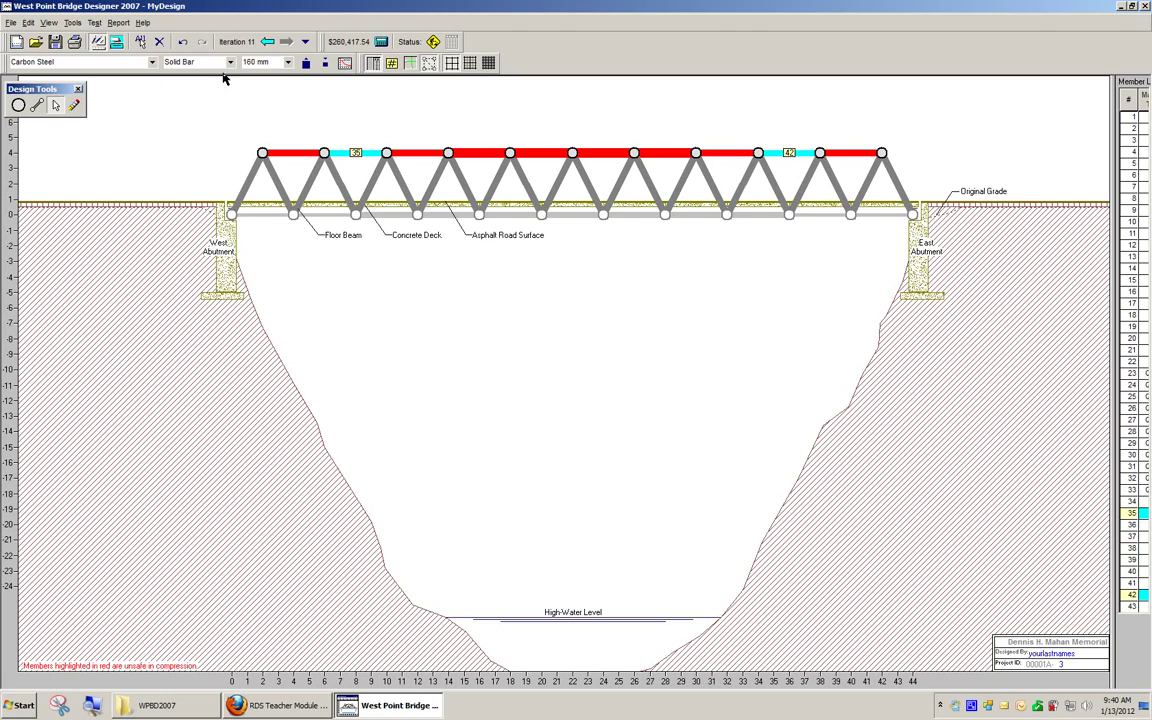
{"action": "left_click", "coordinate": [306, 62]}
{"action": "left_click", "coordinate": [306, 62]}
{"action": "left_click", "coordinate": [116, 43]}
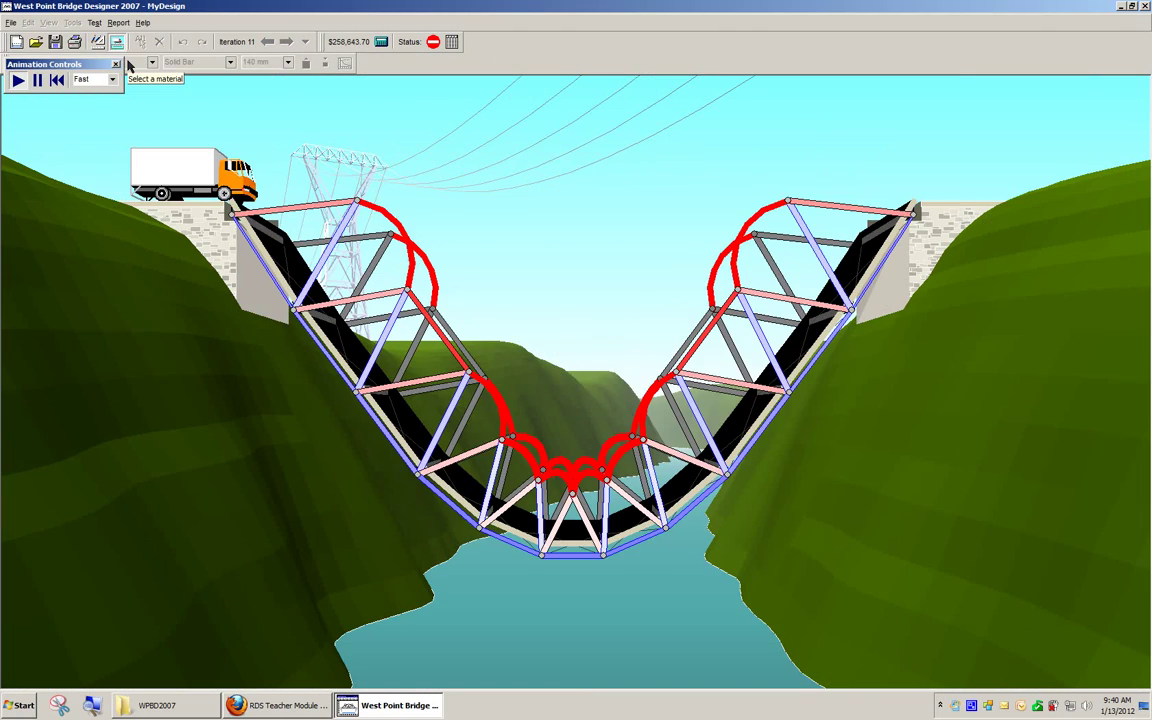
{"action": "left_click", "coordinate": [97, 42]}
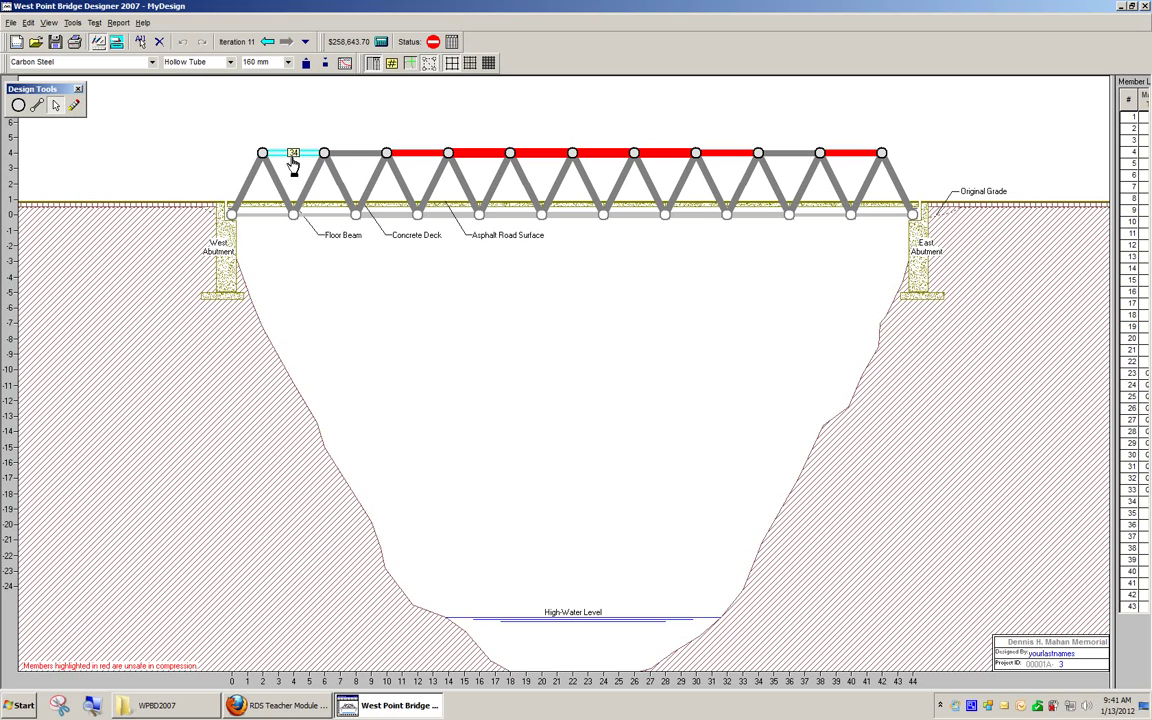
Select hollow top-chord members 36 through 41
{"action": "left_click", "coordinate": [420, 155], "text": "ctrl"}
{"action": "left_click", "coordinate": [482, 155], "text": "ctrl"}
{"action": "left_click", "coordinate": [541, 155], "text": "ctrl"}
{"action": "left_click", "coordinate": [603, 155], "text": "ctrl"}
{"action": "left_click", "coordinate": [664, 155], "text": "ctrl"}
{"action": "left_click", "coordinate": [714, 155], "text": "ctrl"}
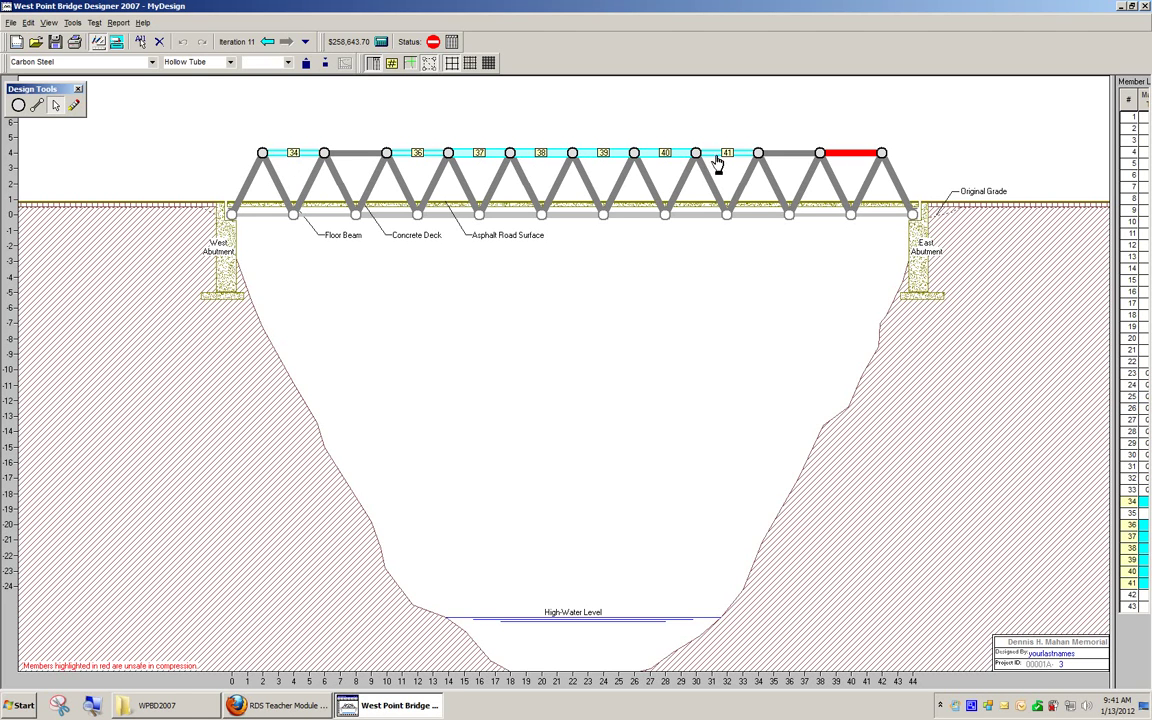
Make the selected hollow top-chord members Quenched & Tempered Steel and load-test
{"action": "left_click", "coordinate": [151, 62]}
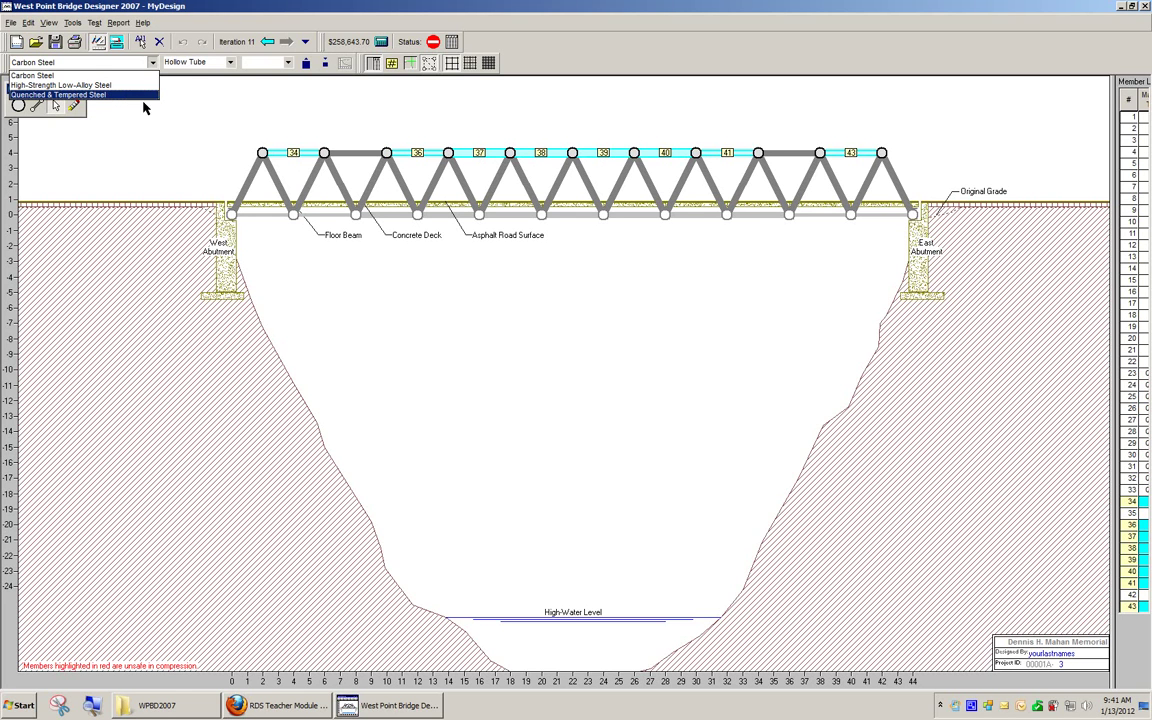
{"action": "left_click", "coordinate": [105, 96]}
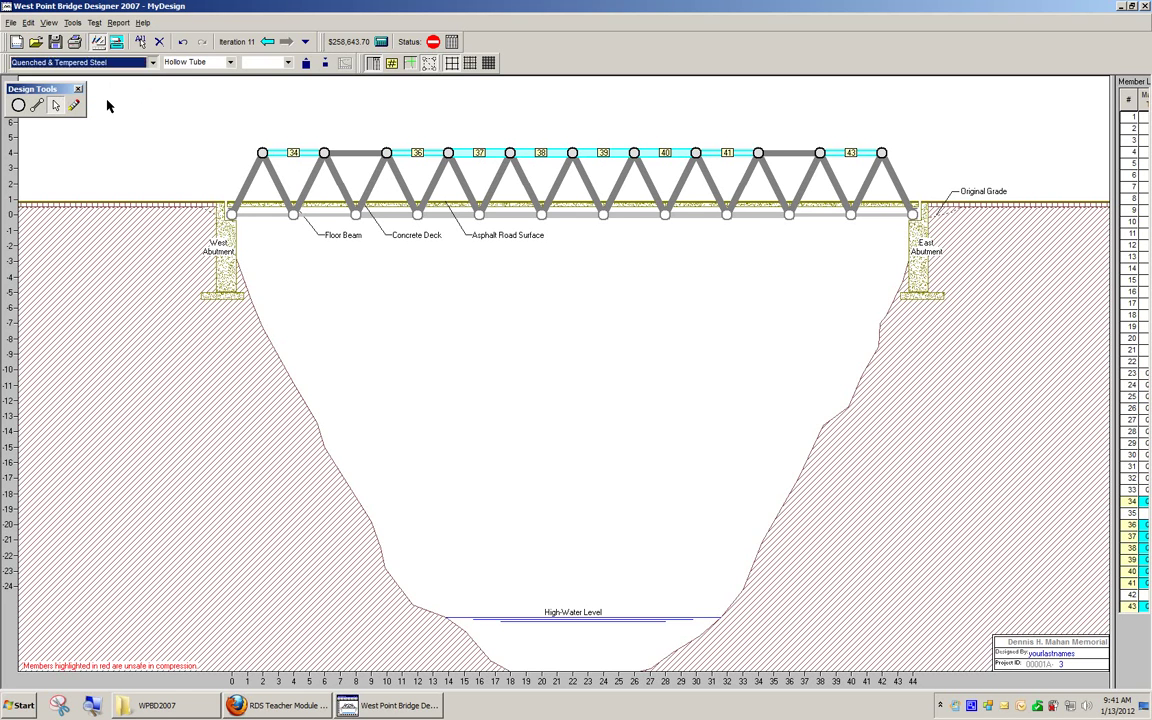
{"action": "left_click", "coordinate": [116, 44]}
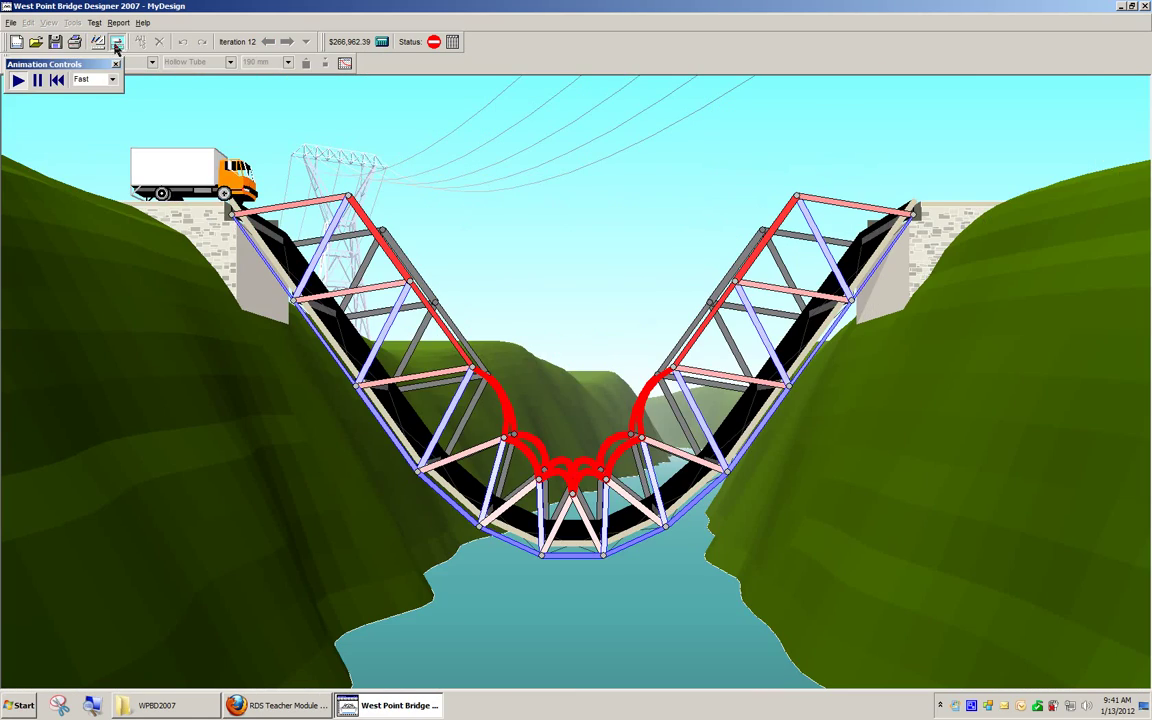
{"action": "left_click", "coordinate": [97, 42]}
Enlarge top-chord members 34, 36–41 and 43 one size and retest
{"action": "left_click", "coordinate": [293, 153]}
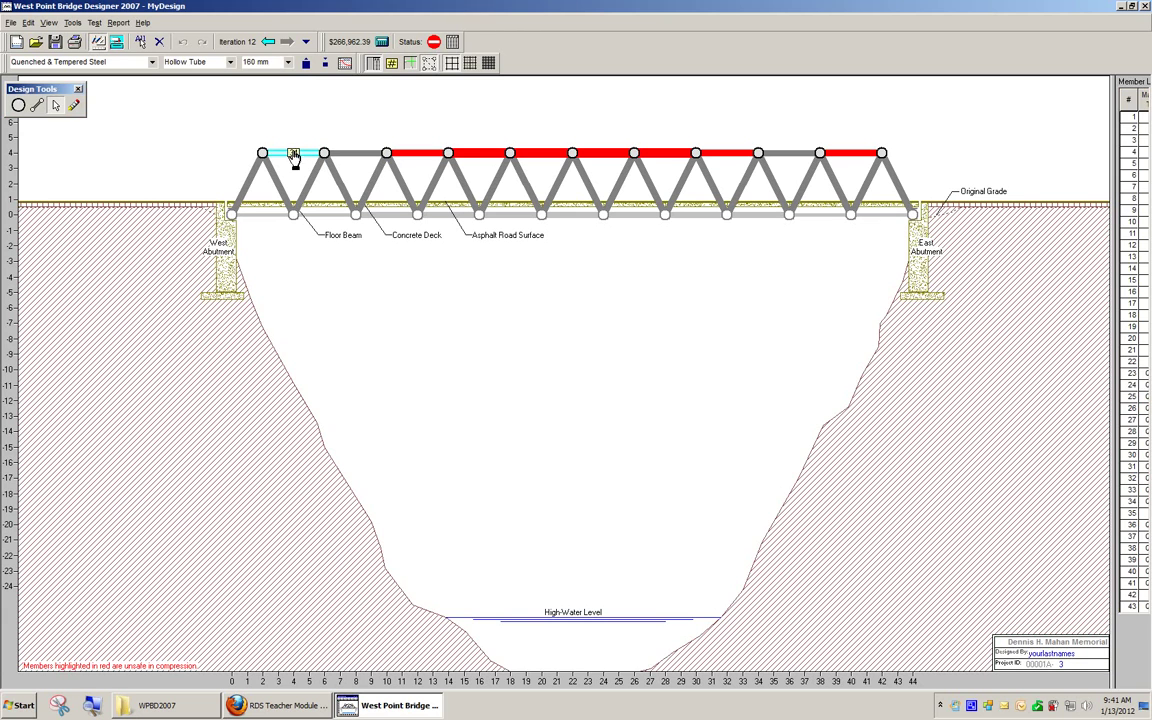
{"action": "left_click", "coordinate": [417, 153], "text": "ctrl"}
{"action": "left_click", "coordinate": [479, 153], "text": "ctrl"}
{"action": "left_click", "coordinate": [545, 157], "text": "ctrl"}
{"action": "left_click", "coordinate": [603, 157], "text": "ctrl"}
{"action": "left_click", "coordinate": [665, 157], "text": "ctrl"}
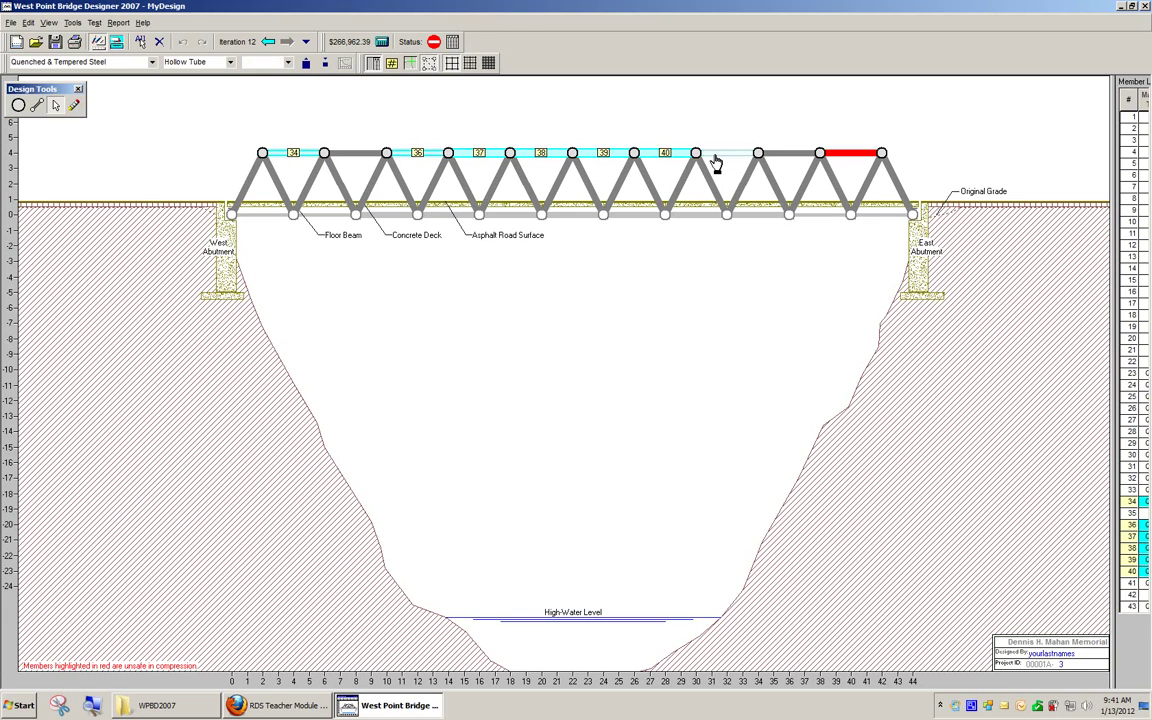
{"action": "left_click", "coordinate": [727, 157], "text": "ctrl"}
{"action": "left_click", "coordinate": [845, 160], "text": "ctrl"}
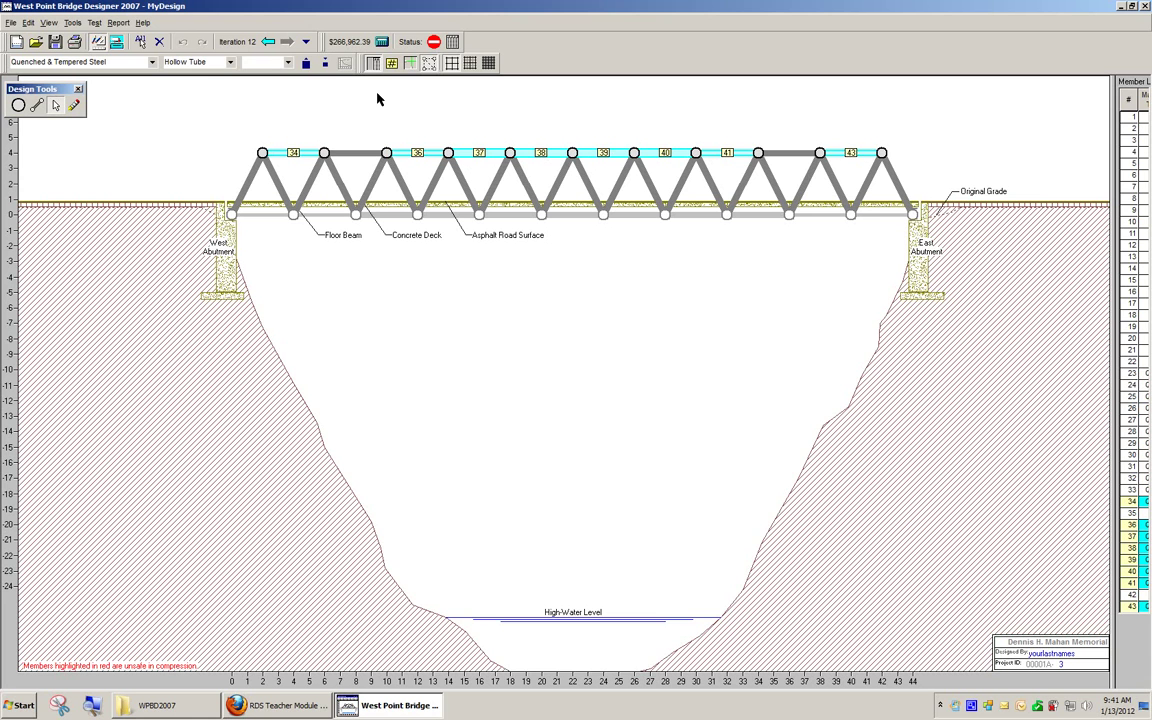
{"action": "left_click", "coordinate": [306, 64]}
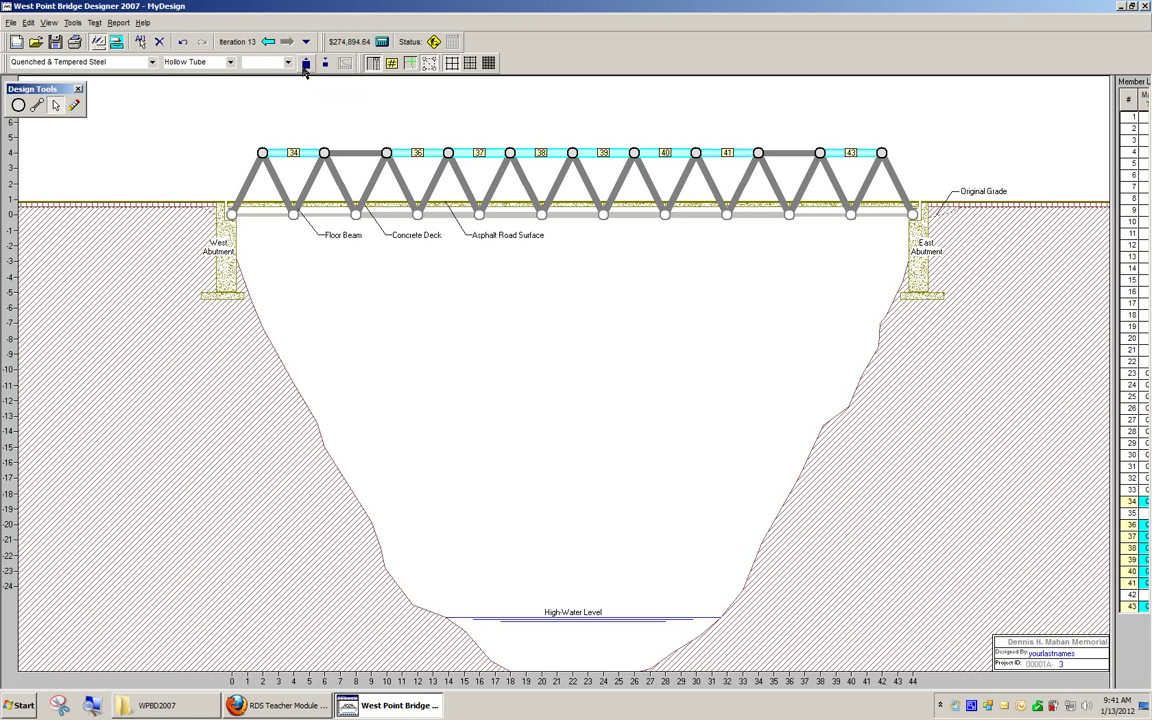
{"action": "left_click", "coordinate": [118, 43]}
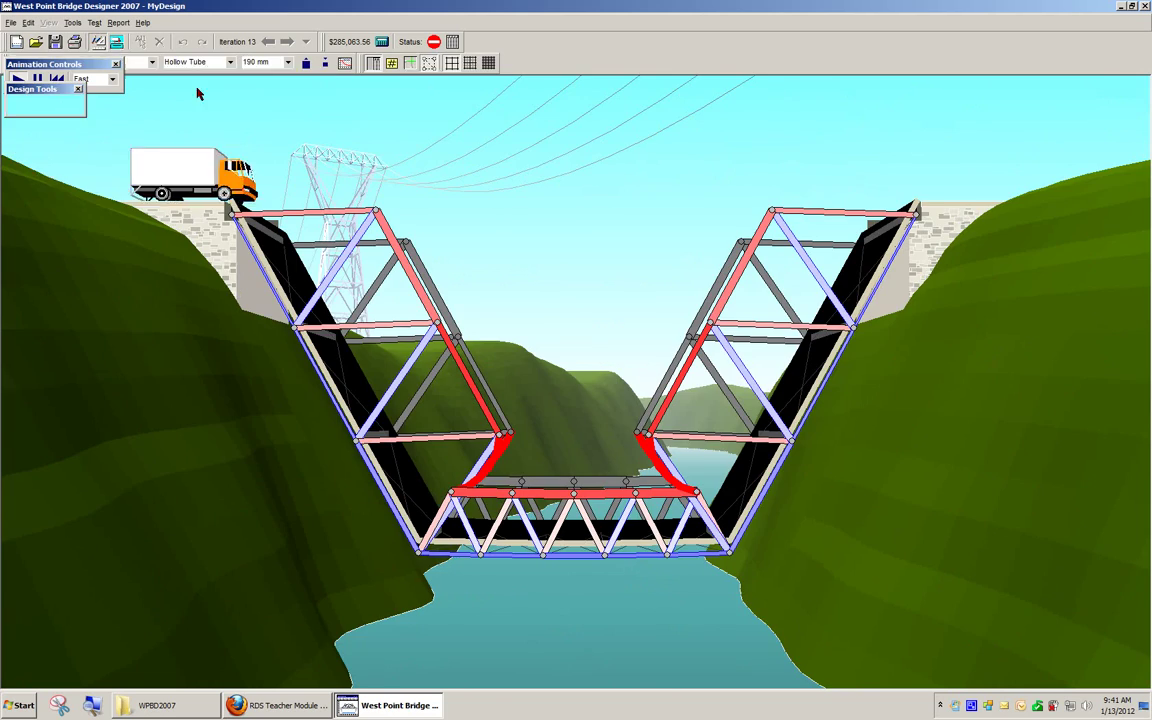
{"action": "left_click", "coordinate": [98, 42]}
Enlarge members 36 and 41 to 240 mm and rerun the load test until it passes
{"action": "left_click", "coordinate": [732, 156], "text": "ctrl"}
{"action": "left_click", "coordinate": [306, 64]}
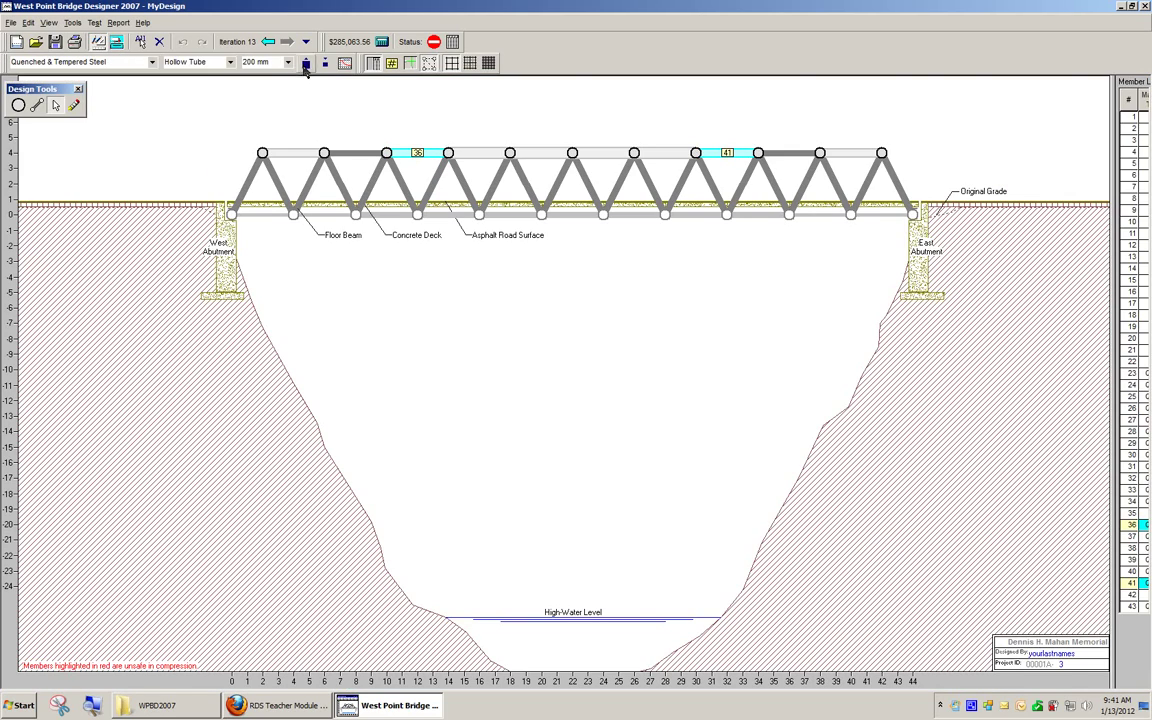
{"action": "left_click", "coordinate": [306, 64]}
{"action": "left_click", "coordinate": [119, 44]}
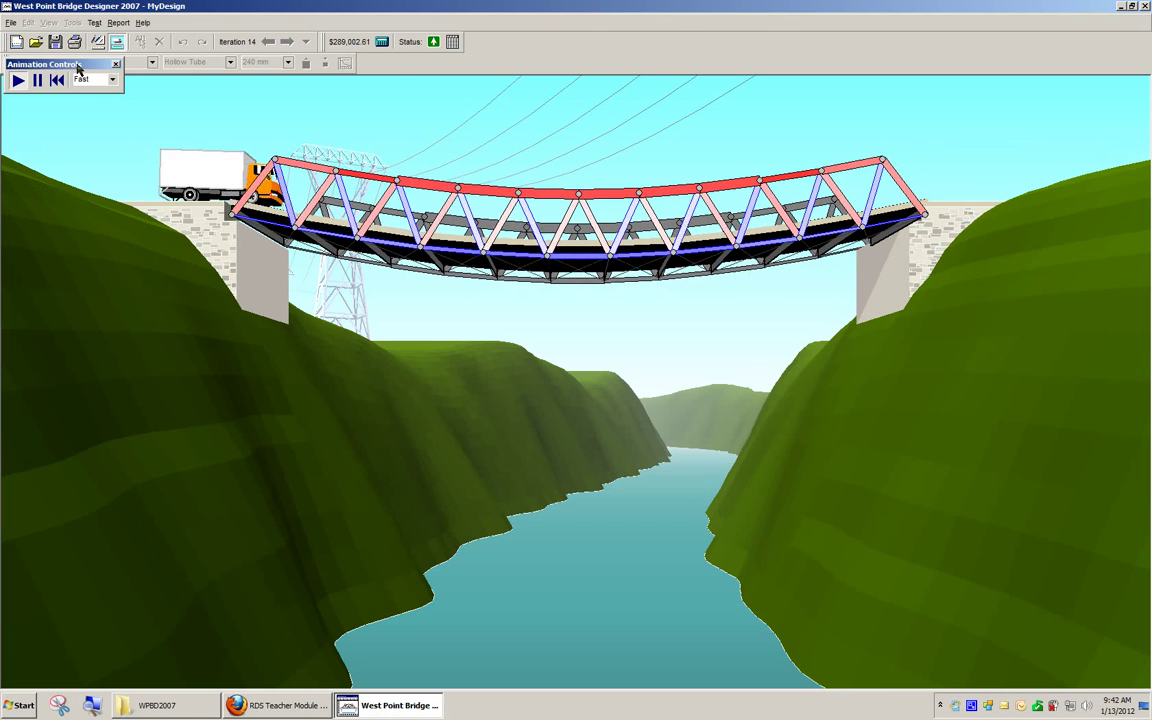
{"action": "left_click_drag", "start_coordinate": [78, 68], "coordinate": [84, 106]}
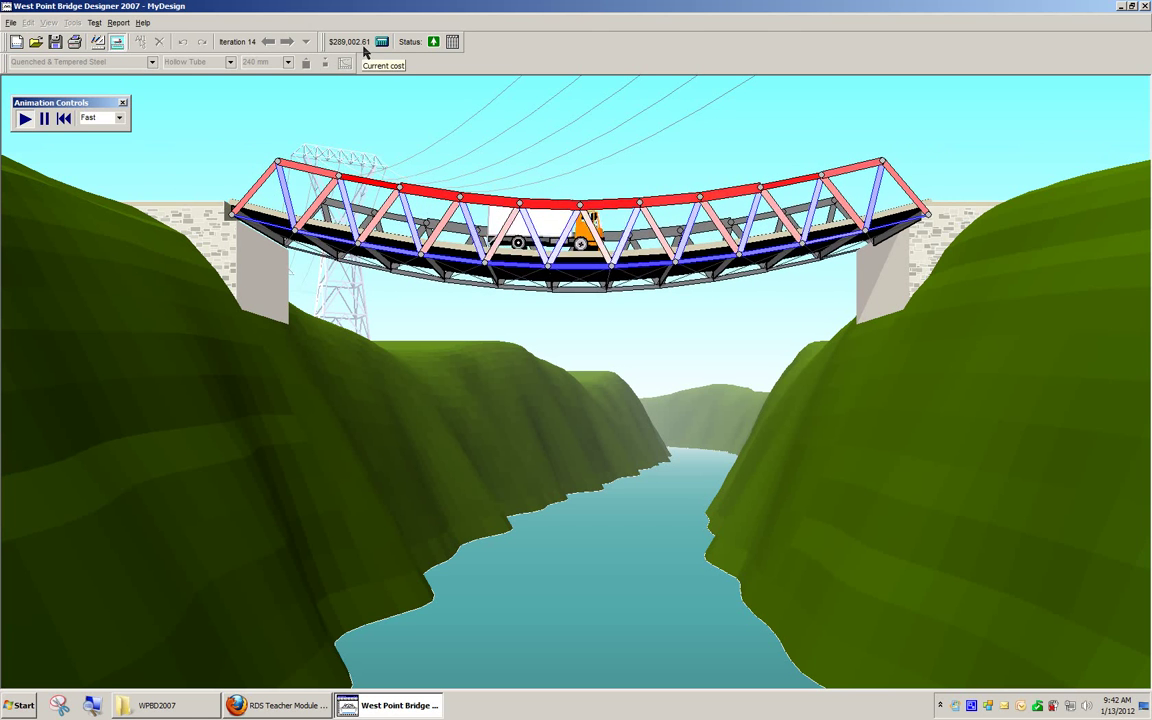
{"action": "left_click", "coordinate": [97, 42]}
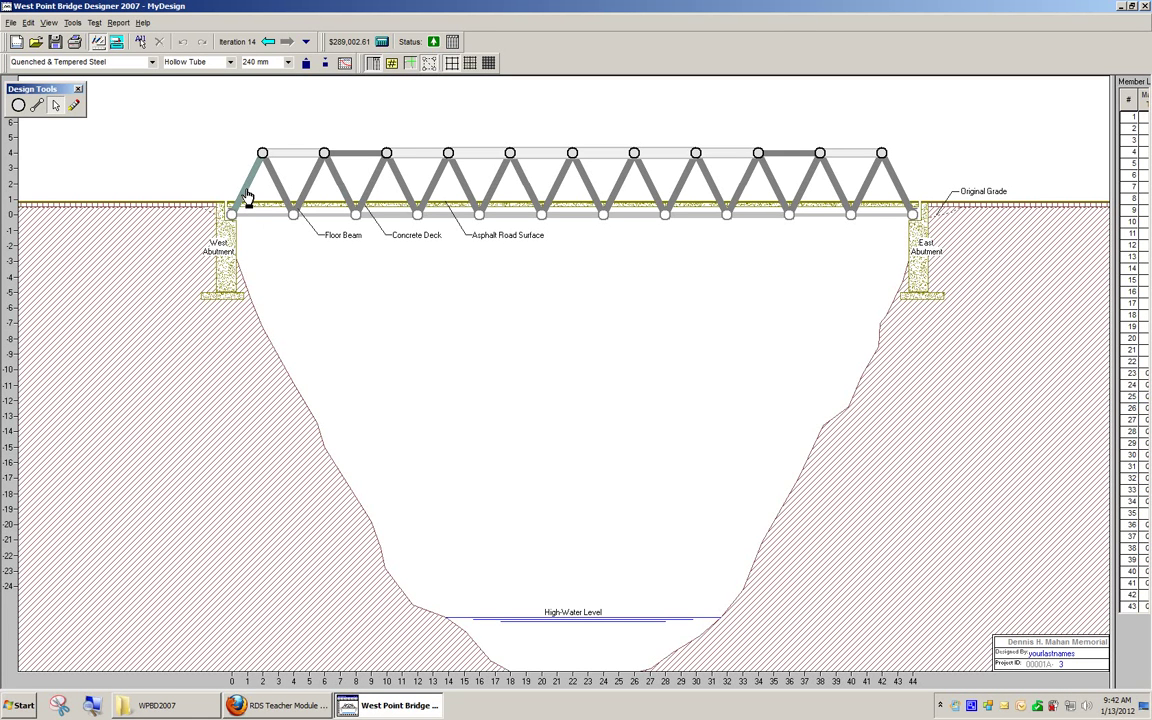
{"action": "left_click", "coordinate": [248, 195]}
{"action": "left_click", "coordinate": [278, 190], "text": "ctrl"}
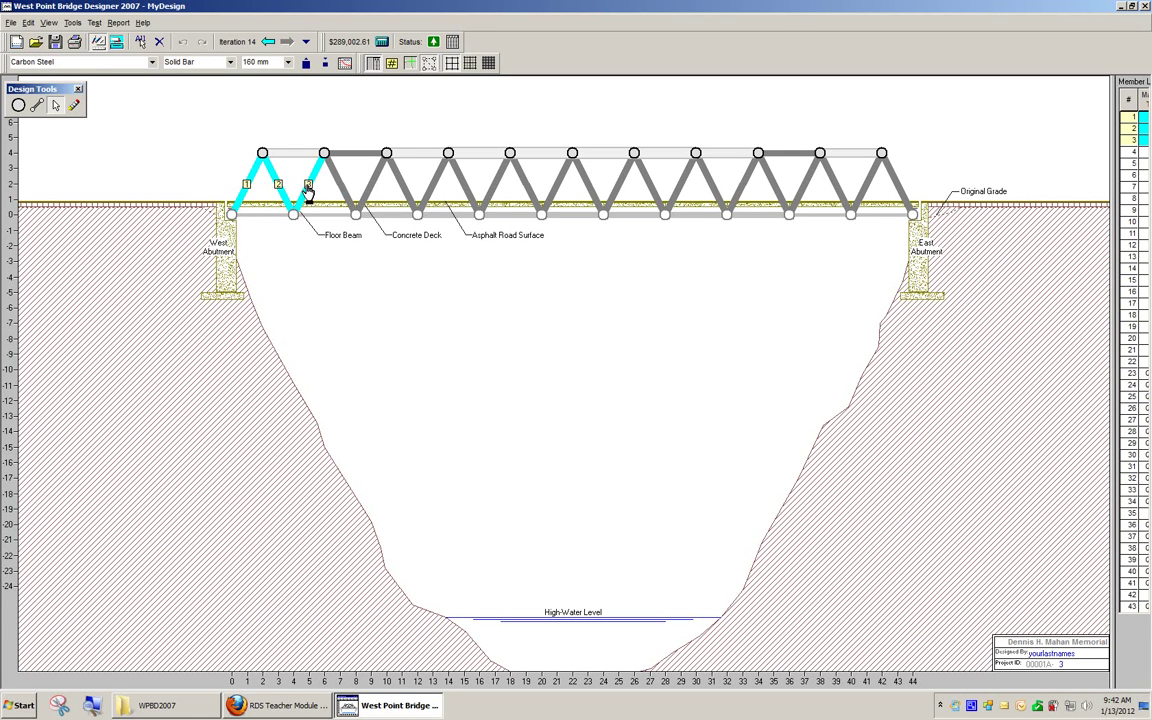
{"action": "left_click", "coordinate": [339, 190], "text": "ctrl"}
{"action": "left_click", "coordinate": [403, 191], "text": "ctrl"}
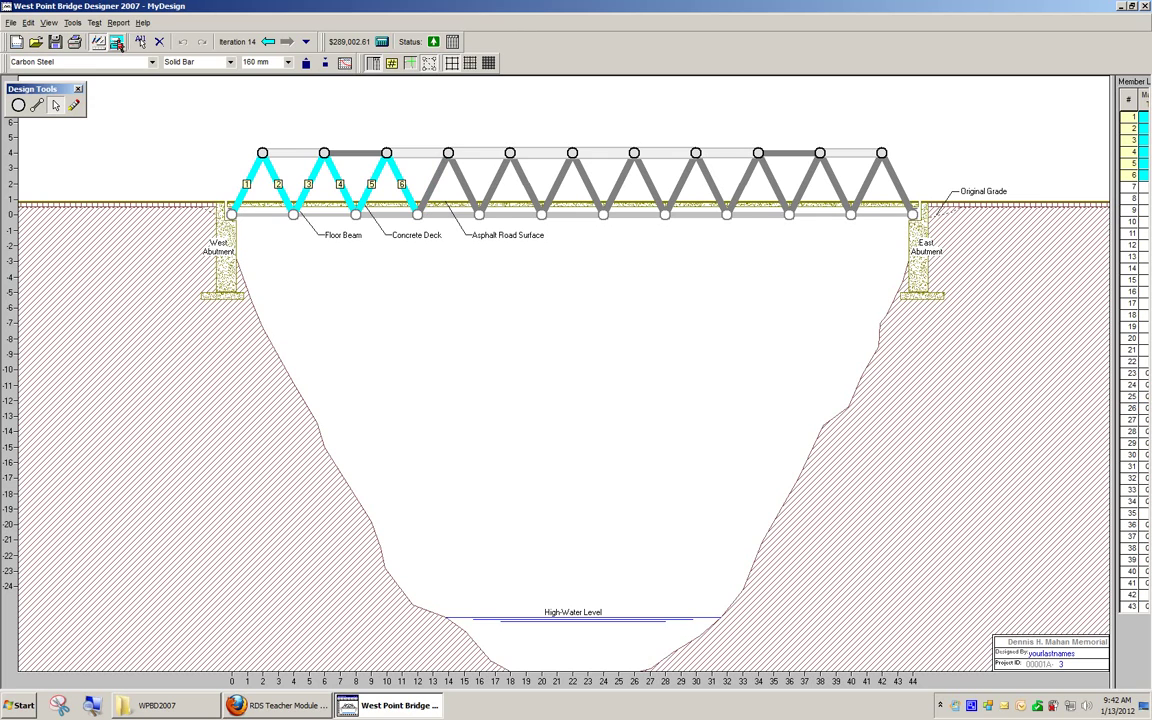
{"action": "left_click", "coordinate": [117, 42]}
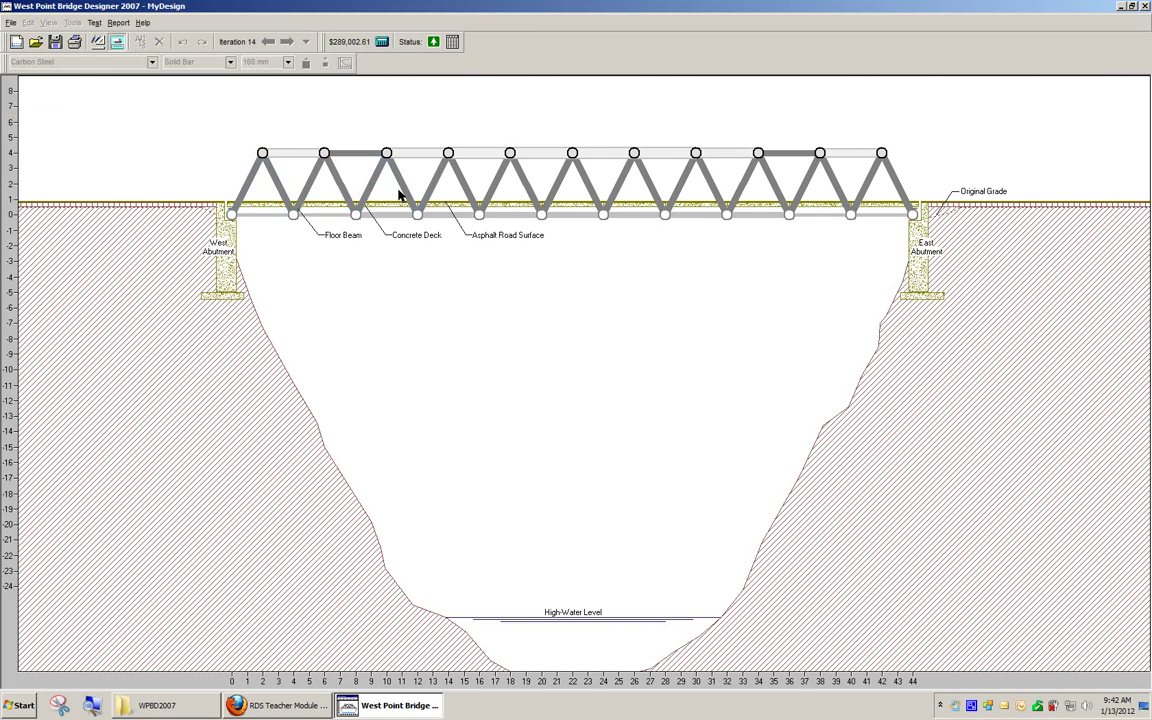